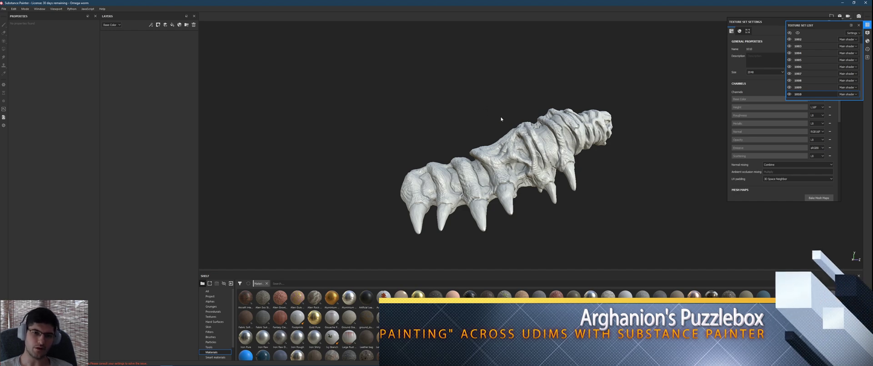
Examine the whole sculpted creature model from several angles and inspect its skin folds and teeth up close
left_click_drag(500, 117, 542, 159, "alt")
middle_click_drag(623, 171, 575, 141, "alt")
left_click_drag(575, 141, 514, 121, "alt")
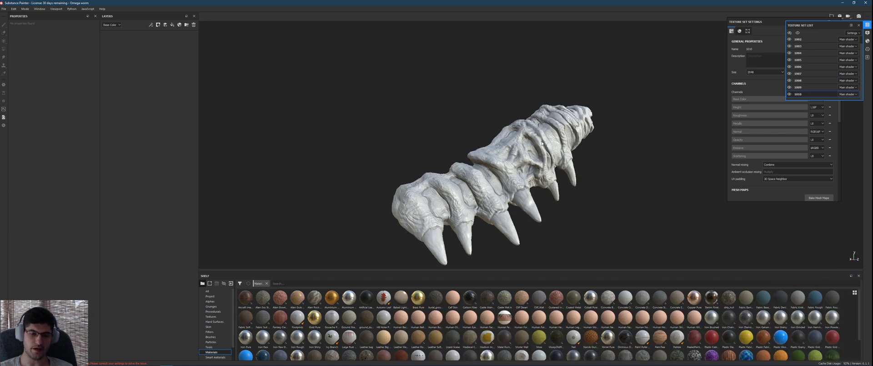
middle_click_drag(542, 143, 515, 127, "alt")
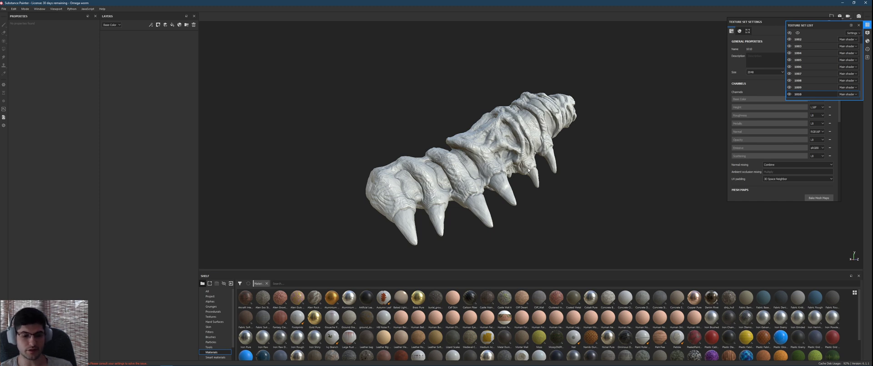
left_click_drag(533, 164, 581, 135, "alt")
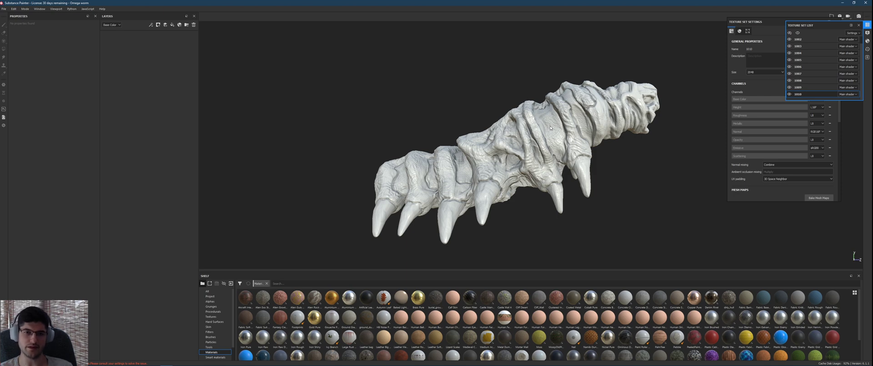
left_click_drag(548, 128, 596, 145, "alt")
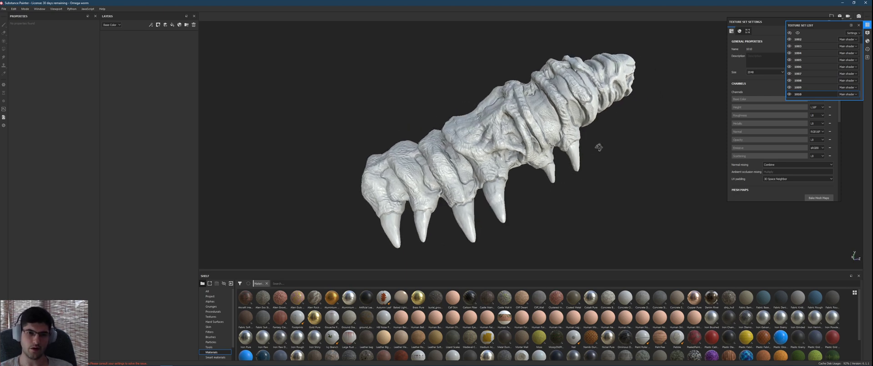
middle_click_drag(596, 145, 574, 162, "alt")
scroll(507, 133, "up", 3)
left_click_drag(507, 133, 475, 132, "alt")
scroll(471, 147, "down", 3)
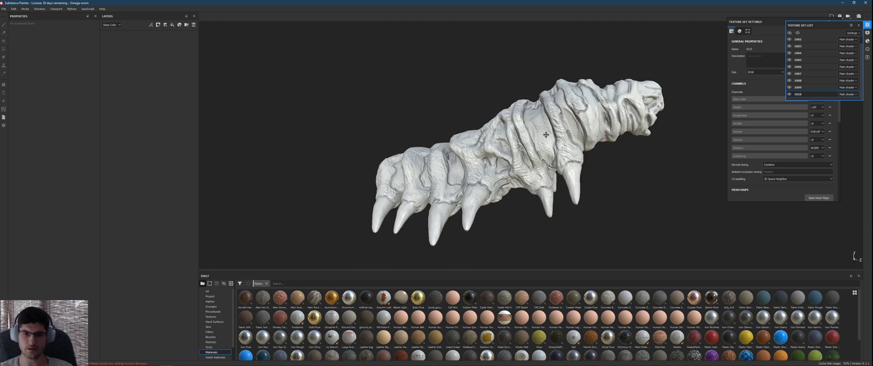
left_click_drag(553, 131, 575, 144, "alt")
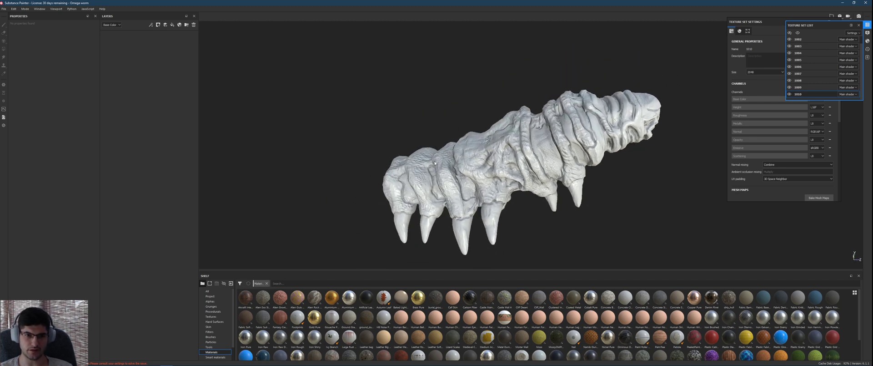
left_click_drag(419, 169, 549, 121, "alt")
scroll(497, 113, "up", 6)
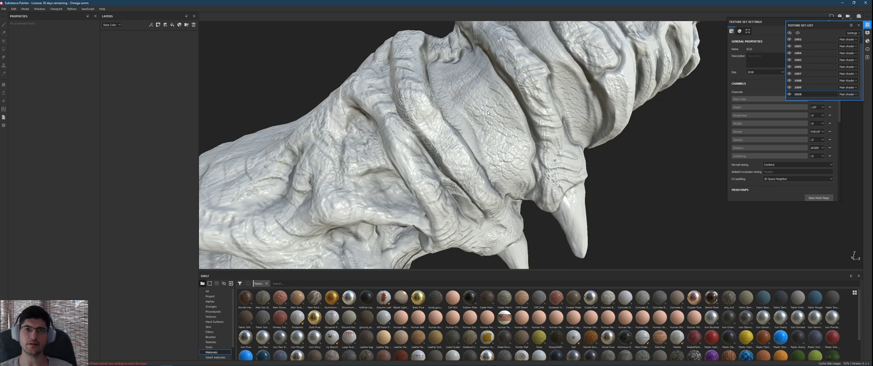
left_click_drag(500, 135, 497, 118, "alt")
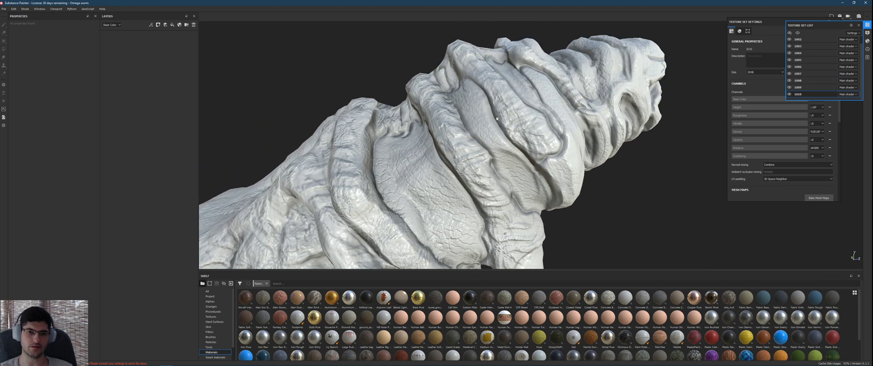
left_click_drag(548, 175, 535, 132, "alt")
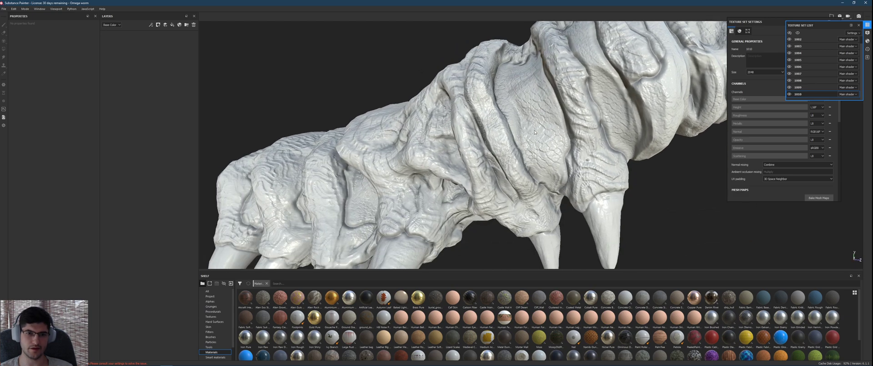
left_click_drag(472, 122, 556, 106, "alt")
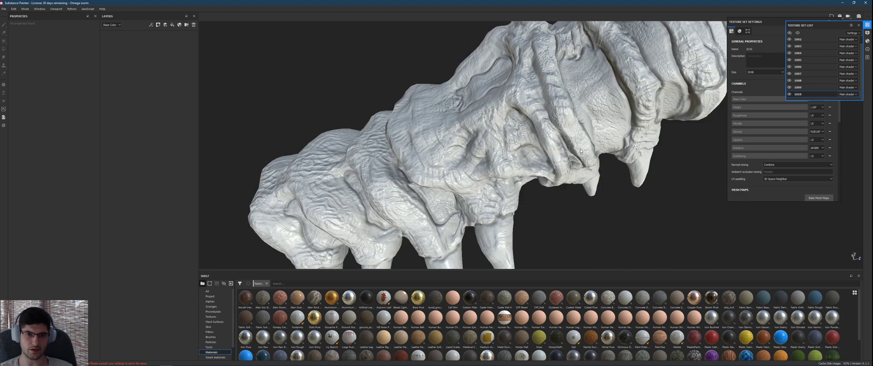
left_click_drag(574, 155, 543, 136, "alt")
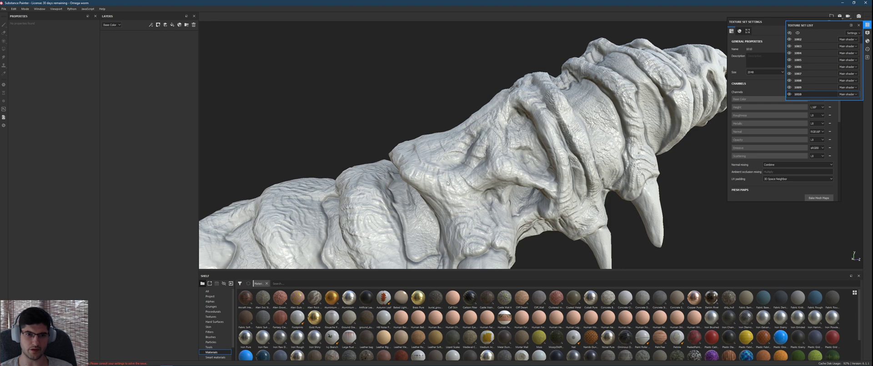
left_click_drag(466, 173, 503, 131, "alt")
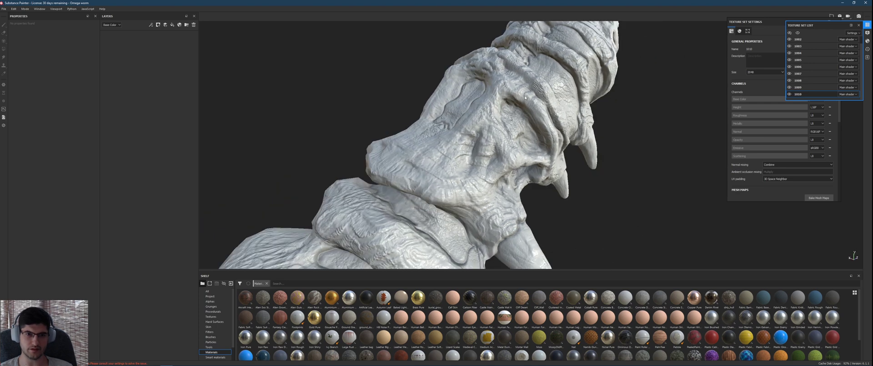
left_click_drag(524, 98, 471, 99, "alt")
right_click_drag(471, 99, 472, 135, "alt")
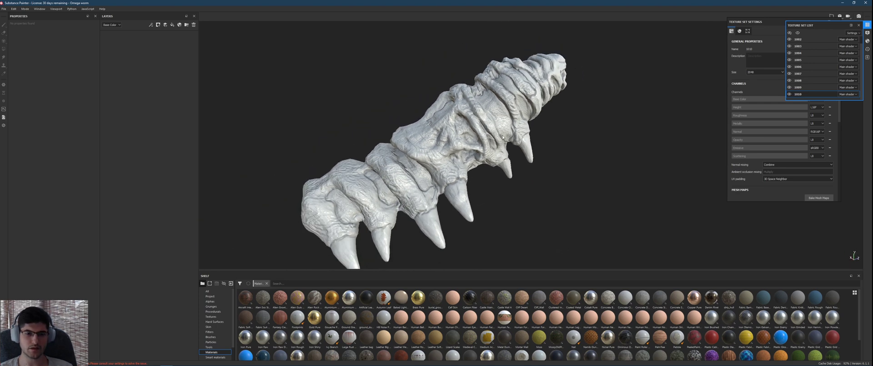
left_click_drag(503, 137, 484, 134, "alt")
left_click_drag(525, 102, 538, 154, "alt")
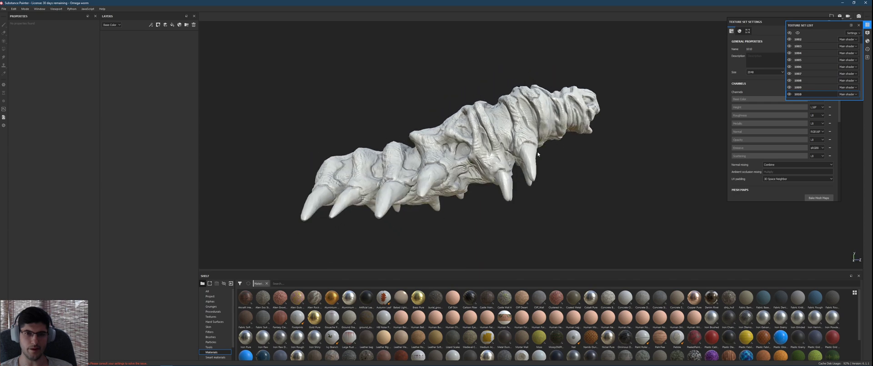
scroll(518, 130, "up", 6)
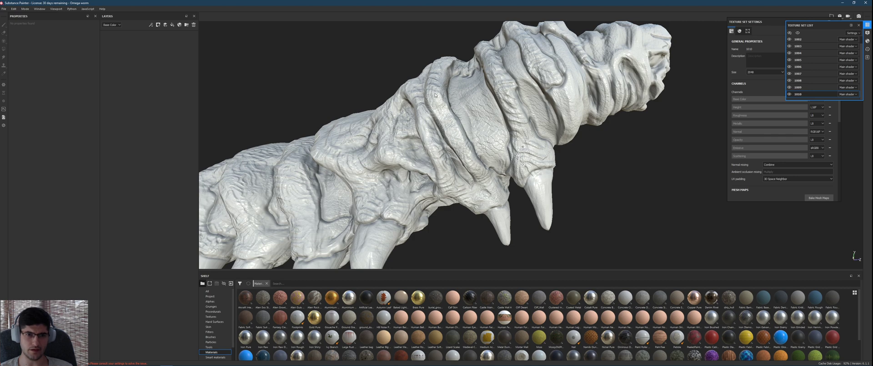
Move the floating texture set list next to the model and bring texture set 1001 into view
left_click_drag(805, 25, 655, 134)
scroll(609, 170, "down", 2)
scroll(658, 173, "up", 1)
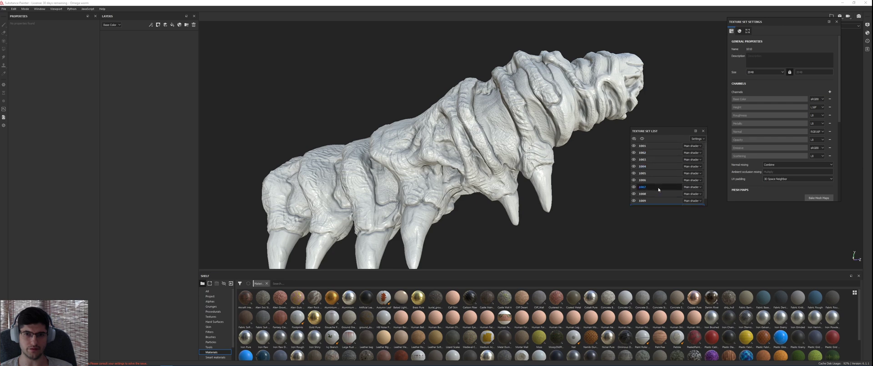
Hide and reshow texture sets 1001, 1003, 1004 and 1005 one at a time to check which part of the model each covers
left_click(634, 146)
left_click(634, 146)
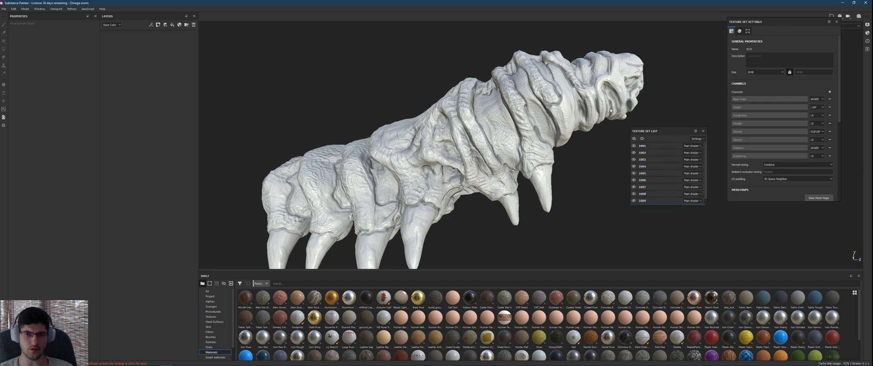
left_click_drag(611, 110, 629, 160, "alt")
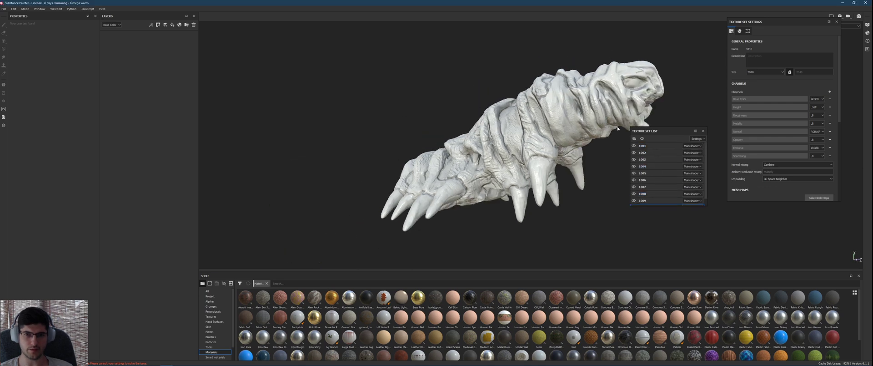
left_click(634, 159)
left_click(634, 159)
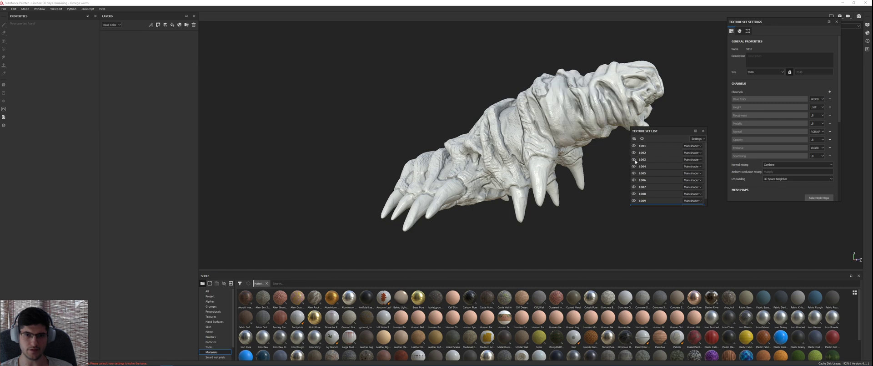
left_click(634, 167)
left_click(634, 167)
left_click(634, 174)
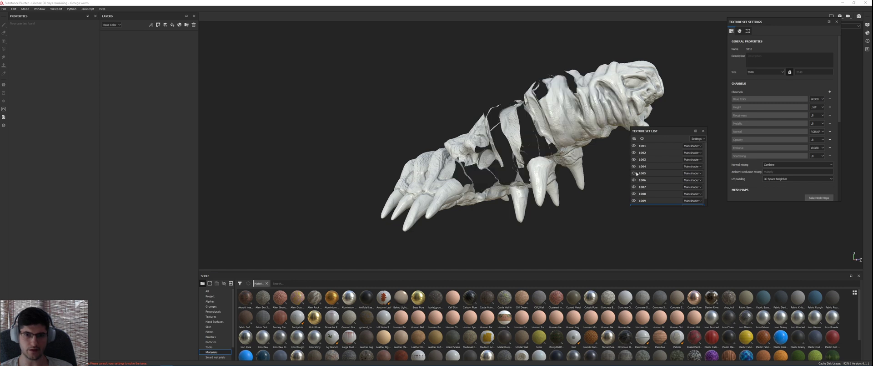
left_click(634, 173)
left_click(634, 173)
left_click(634, 173)
left_click(634, 166)
left_click(634, 166)
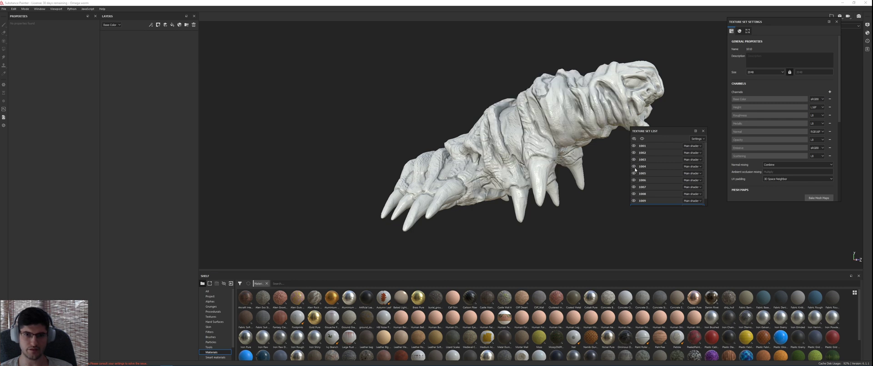
left_click(634, 159)
left_click(634, 159)
left_click(634, 174)
left_click(634, 173)
Select texture set 1003 and add a fill layer to it
left_click(651, 159)
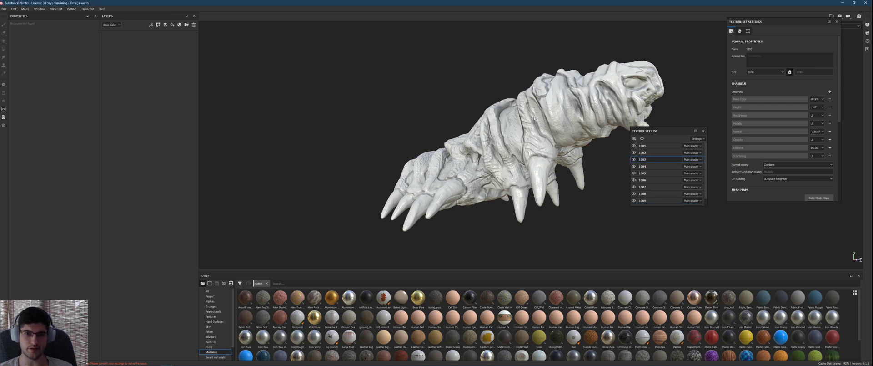
left_click_drag(534, 117, 464, 125, "alt")
scroll(553, 103, "up", 2)
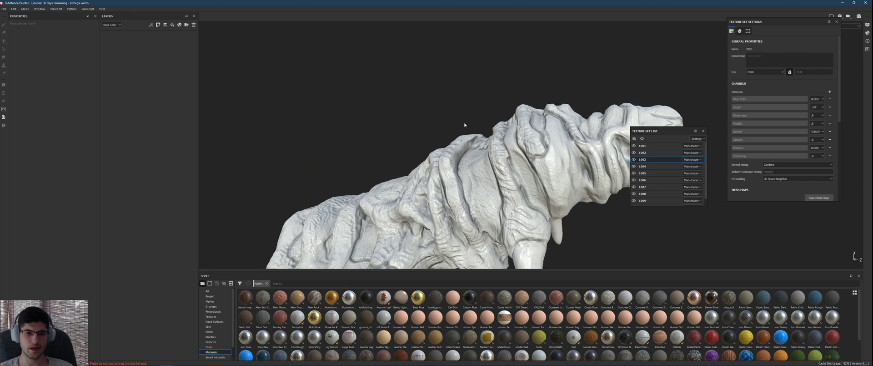
middle_click_drag(464, 125, 464, 93, "alt")
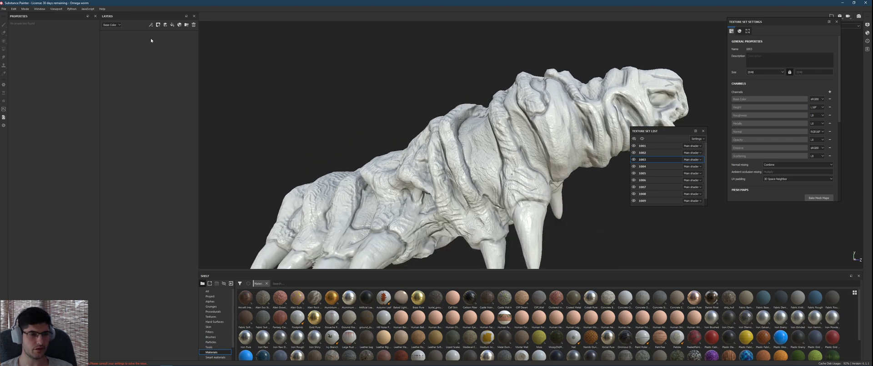
left_click(175, 26)
left_click_drag(536, 153, 537, 160, "alt")
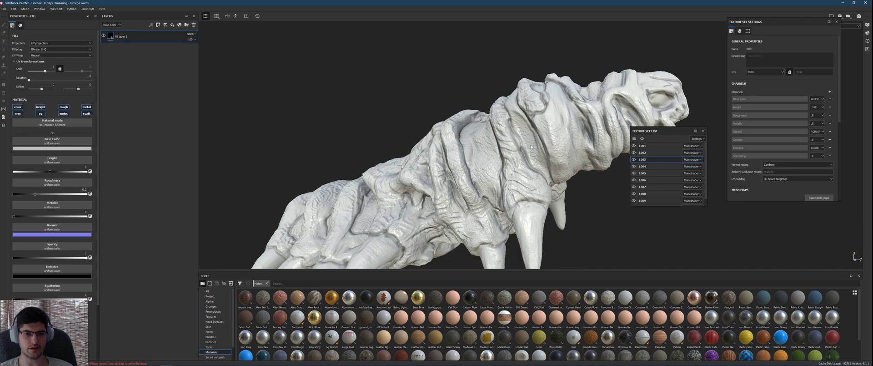
Set the fill layer's base color to a dark orange
left_click(86, 149)
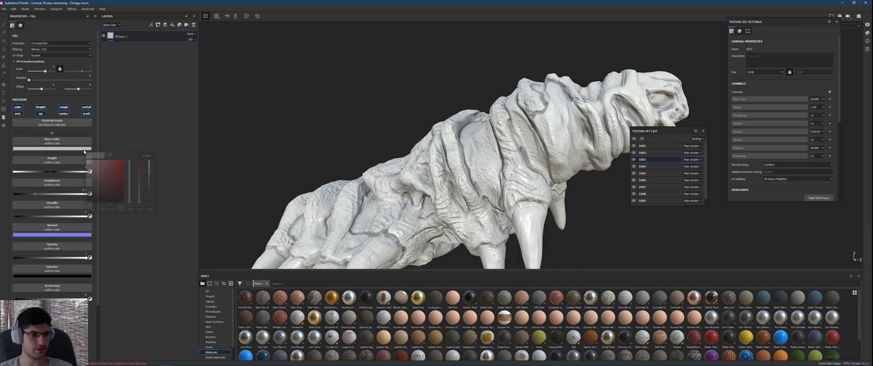
left_click(118, 192)
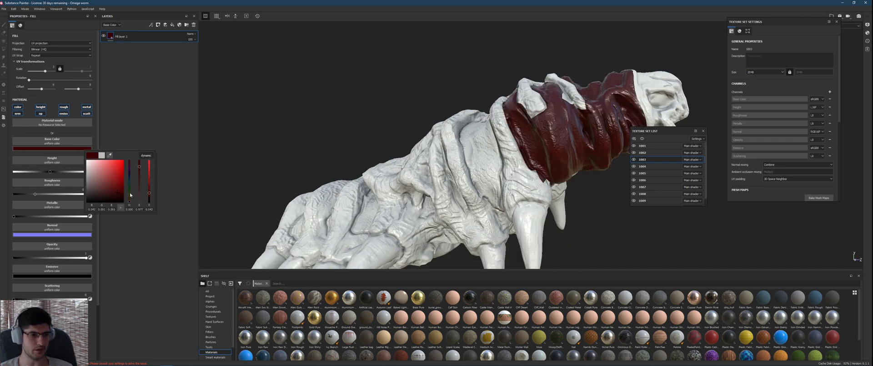
left_click_drag(130, 193, 113, 177)
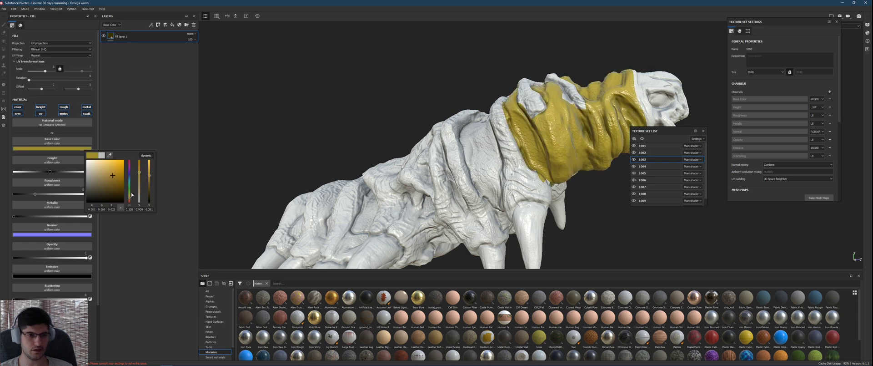
left_click_drag(132, 200, 130, 201)
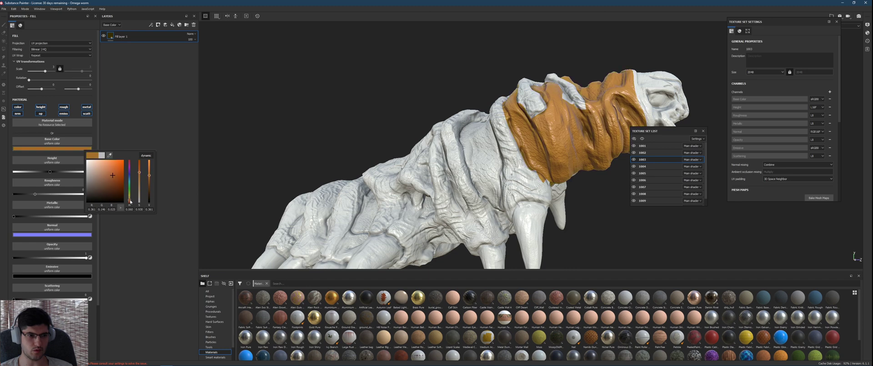
left_click(118, 170)
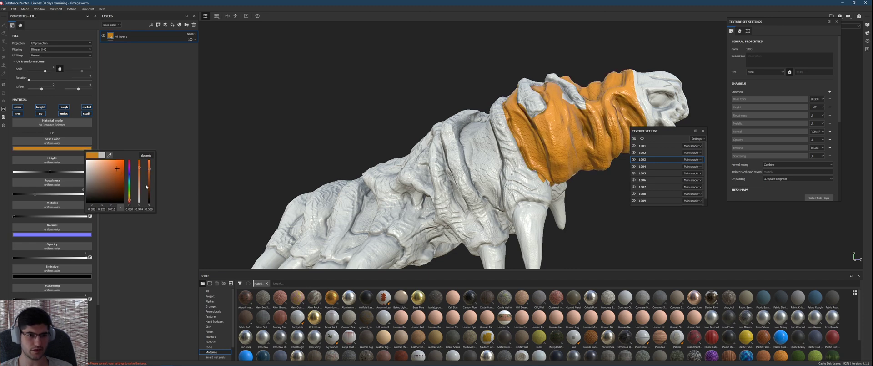
left_click_drag(149, 176, 149, 172)
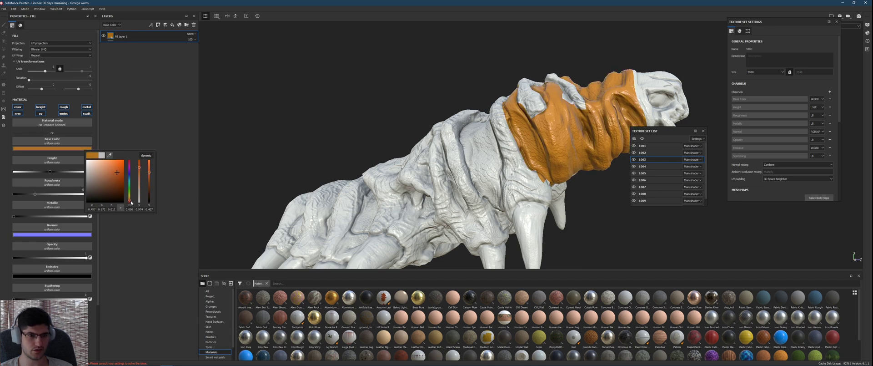
Examine the seams where the orange fill of texture set 1003 meets the neighbouring texture sets
left_click_drag(412, 210, 523, 112, "alt")
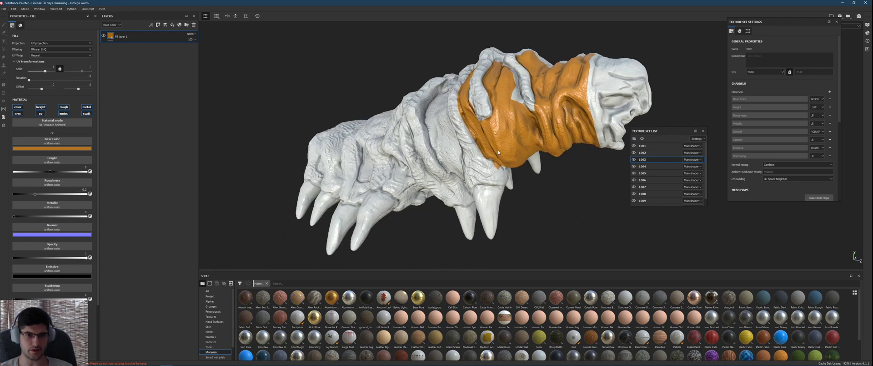
scroll(523, 112, "up", 3)
middle_click_drag(524, 112, 524, 57, "alt")
left_click_drag(523, 57, 525, 102, "alt")
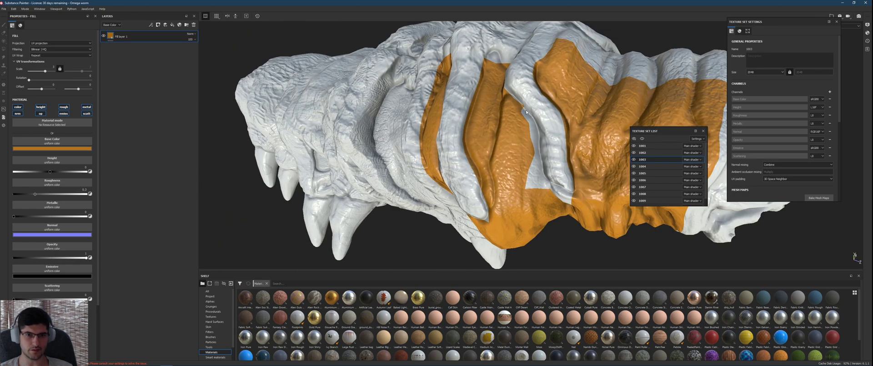
left_click_drag(524, 195, 564, 188, "alt")
left_click_drag(493, 220, 503, 149, "alt")
scroll(505, 114, "up", 4)
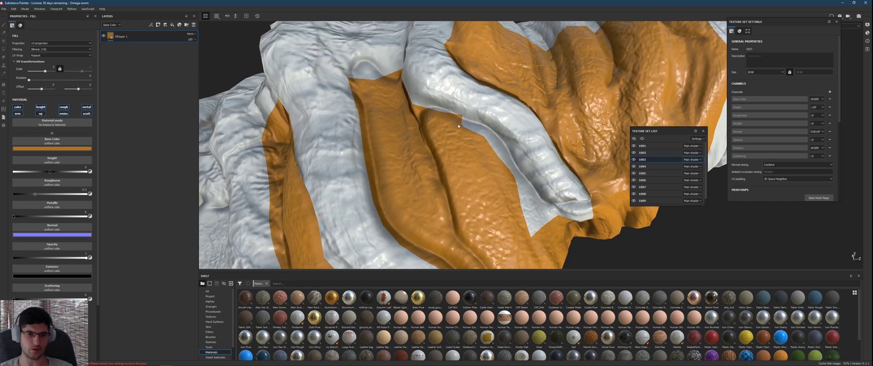
left_click_drag(561, 207, 515, 148, "alt")
left_click_drag(492, 83, 432, 78, "alt")
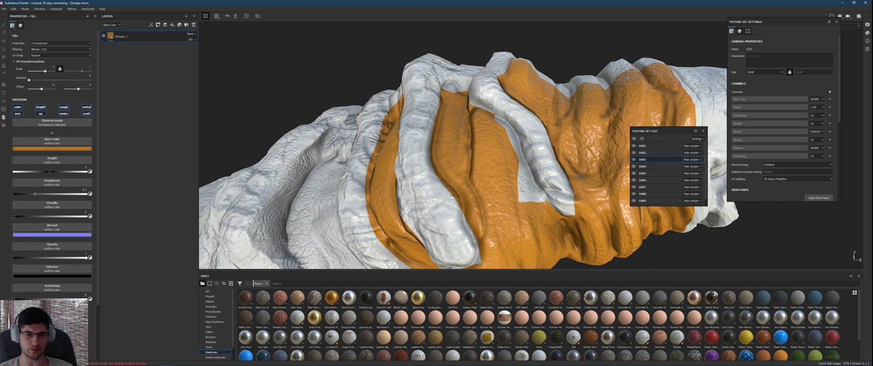
Select texture set 1005 and apply the Ominous Obsidian material to it as a layer
right_click_drag(519, 188, 533, 149, "alt")
right_click_drag(513, 174, 500, 232, "alt")
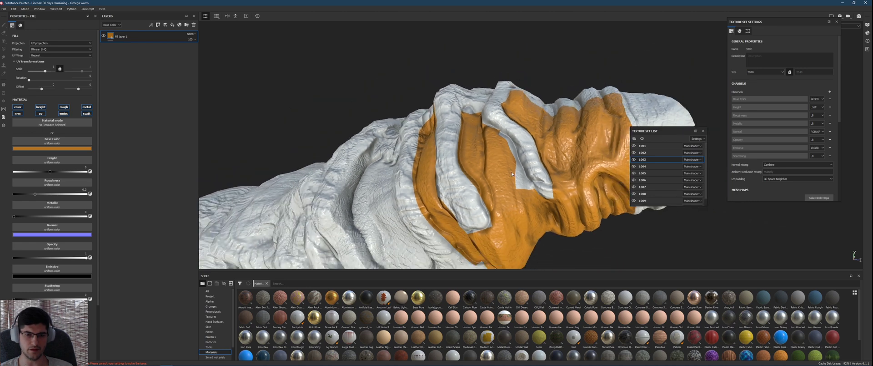
middle_click_drag(552, 203, 535, 159, "alt")
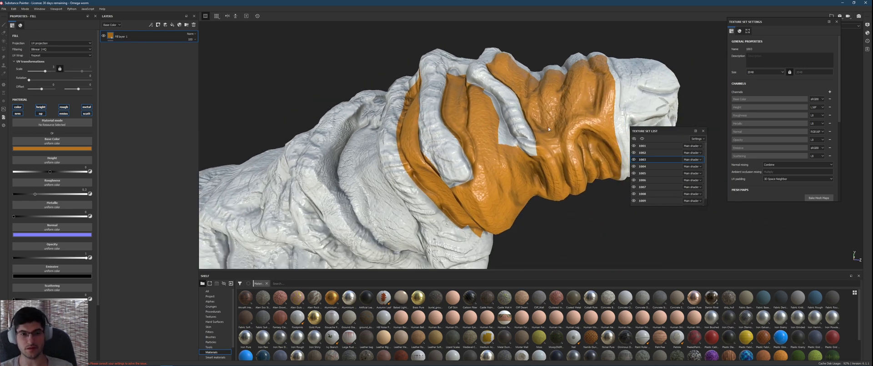
left_click_drag(529, 140, 282, 171, "alt")
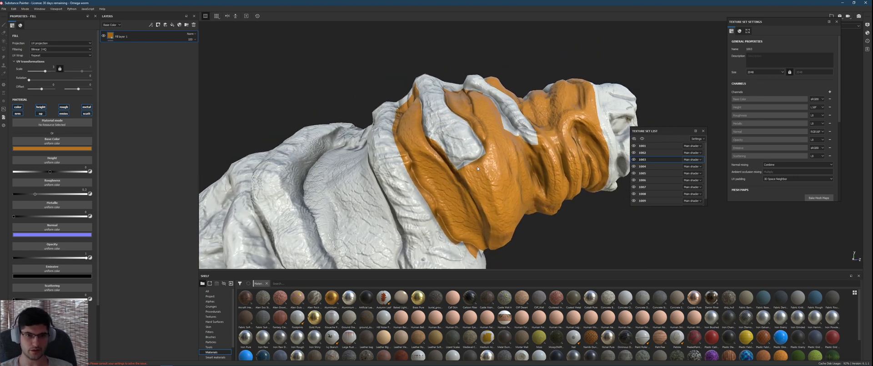
scroll(457, 220, "down", 2)
left_click(643, 173)
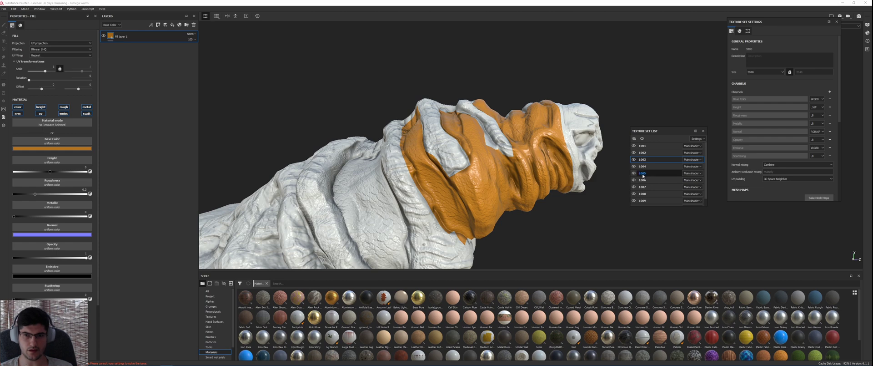
middle_click_drag(510, 205, 512, 179, "alt")
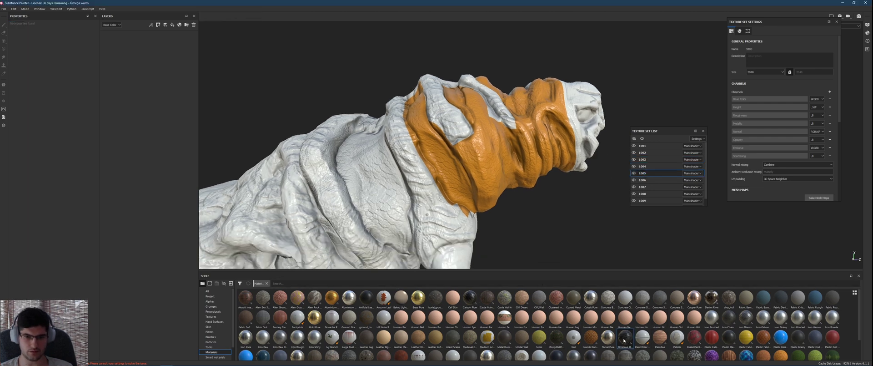
left_click_drag(625, 337, 150, 93)
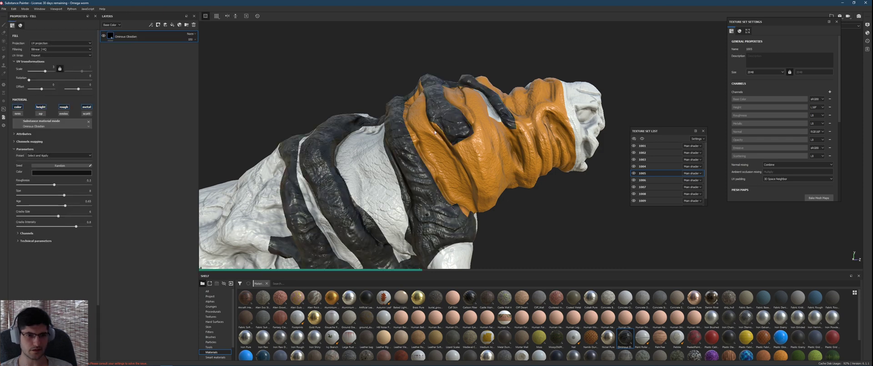
left_click_drag(435, 132, 491, 132, "alt")
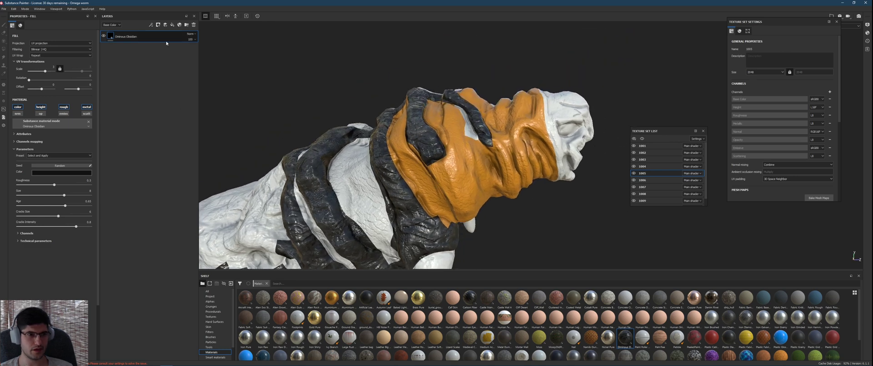
Select texture set 1003 and enable subsurface scattering in the Main shader's settings
left_click(653, 160)
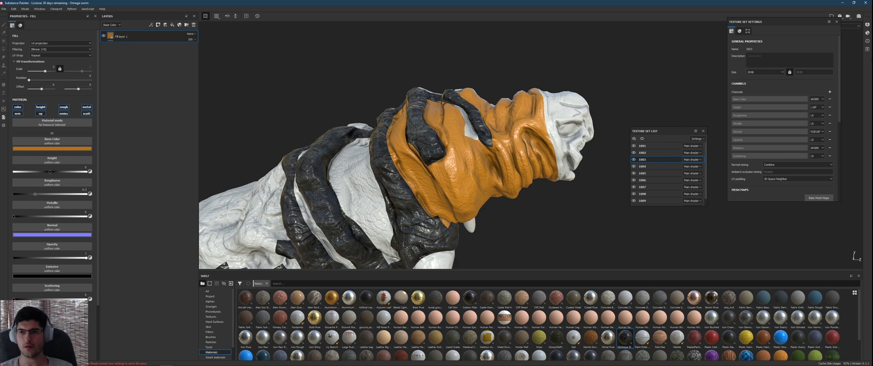
left_click(830, 91)
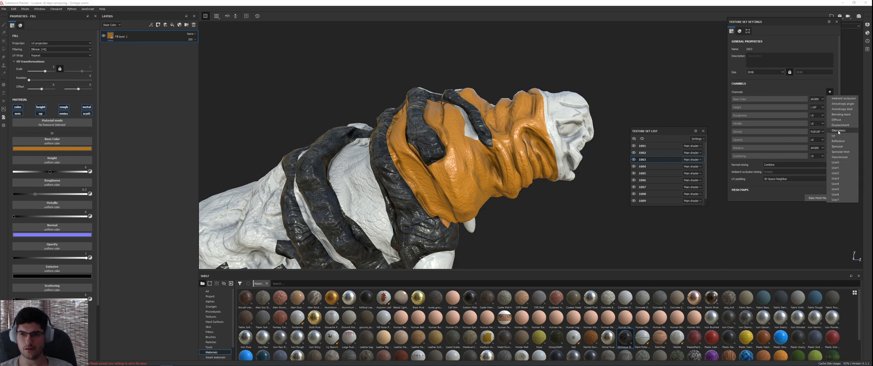
left_click(868, 34)
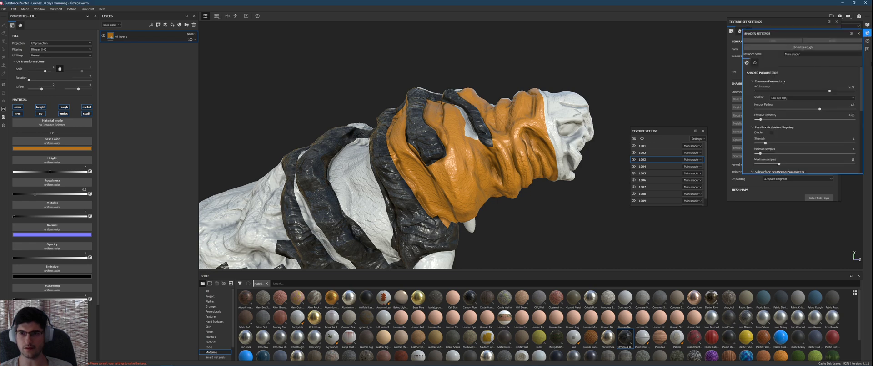
scroll(810, 123, "down", 3)
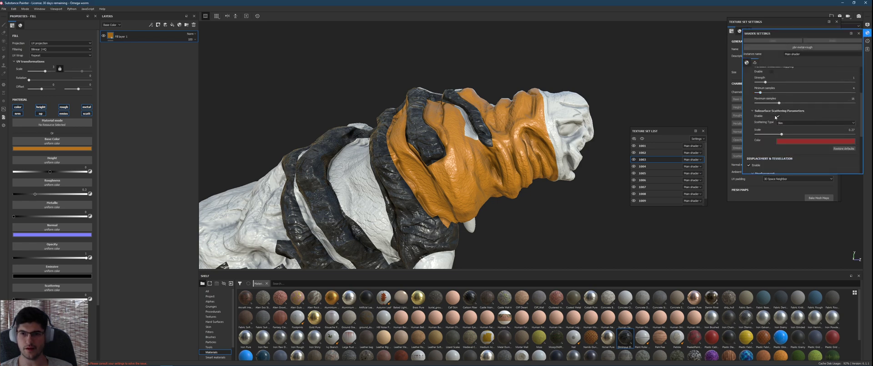
left_click(777, 116)
left_click(859, 33)
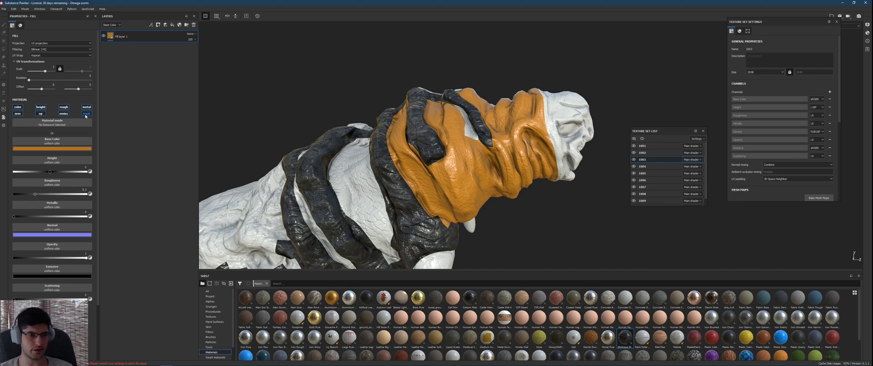
Set the Main shader's subsurface scattering scale to 1 and raise the scattering amount of the orange fill layer
scroll(432, 182, "down", 2)
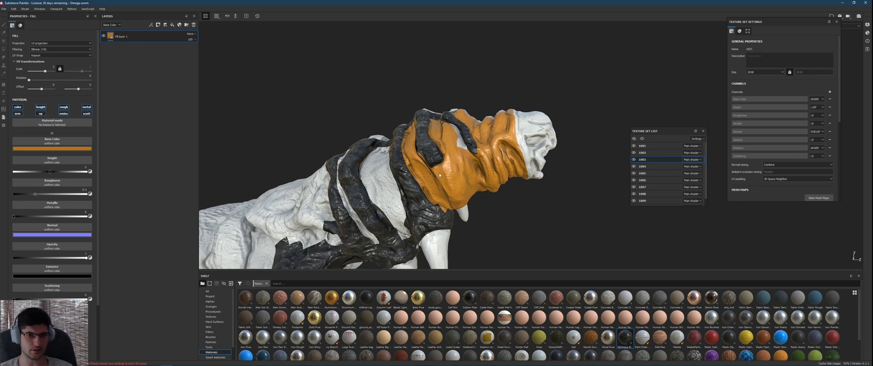
scroll(432, 182, "up", 4)
left_click_drag(473, 200, 459, 107, "alt")
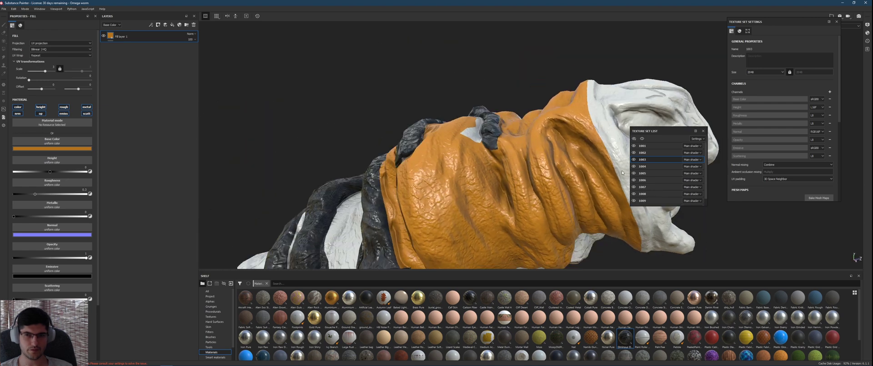
left_click(867, 33)
left_click_drag(782, 133, 857, 137)
left_click_drag(523, 150, 509, 168, "alt")
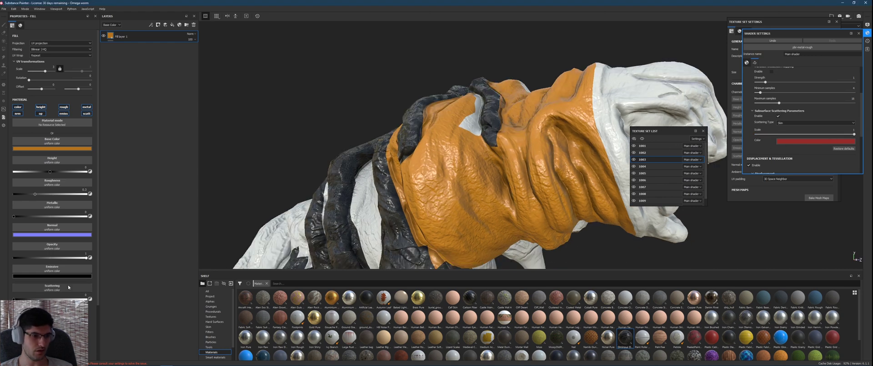
left_click_drag(13, 299, 75, 298)
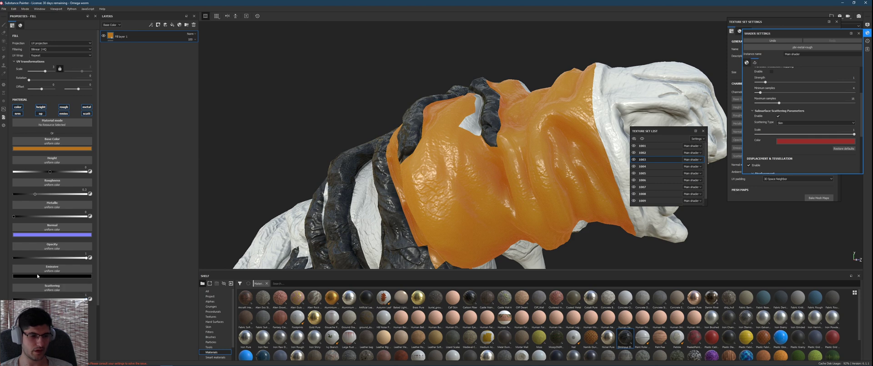
left_click_drag(469, 187, 503, 145, "alt")
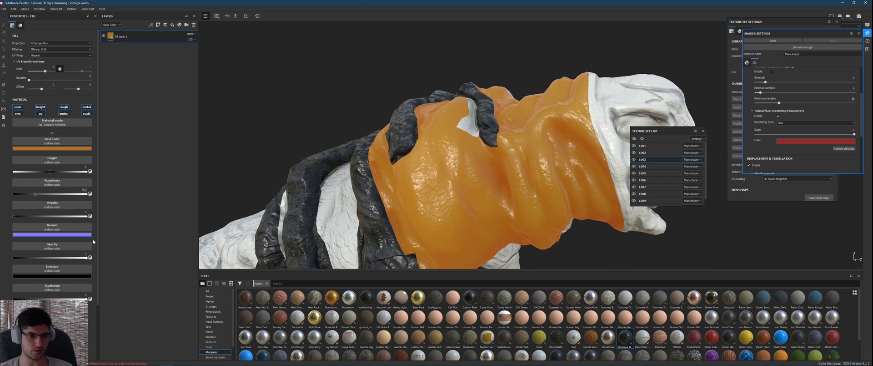
Assign the ambient occlusion mesh map to the orange fill layer's scattering channel
left_click(60, 287)
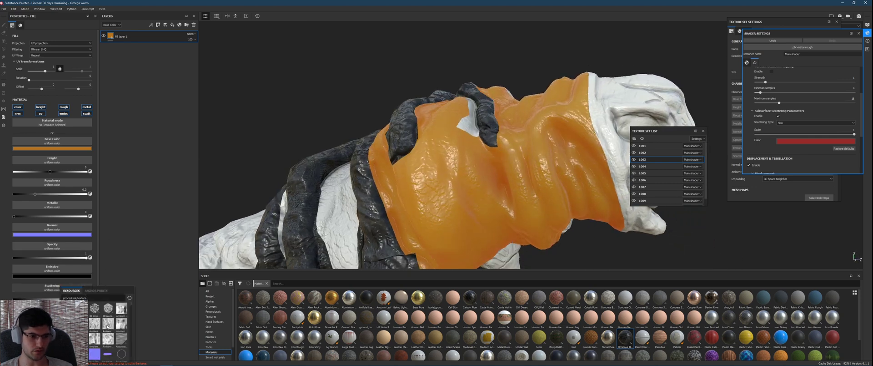
mouse_move(94, 326)
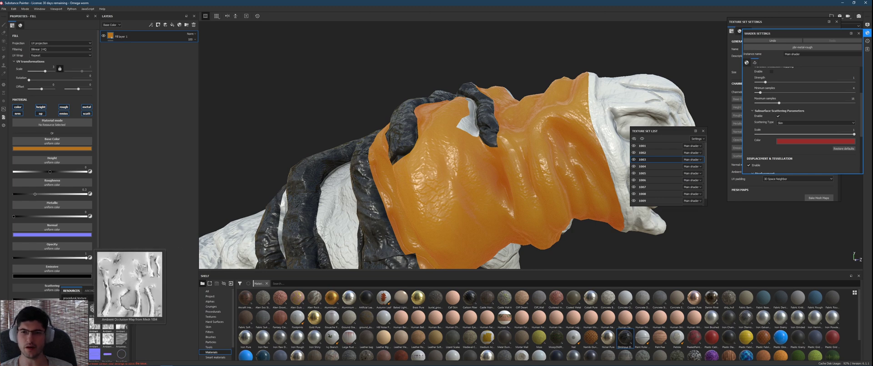
left_click(81, 327)
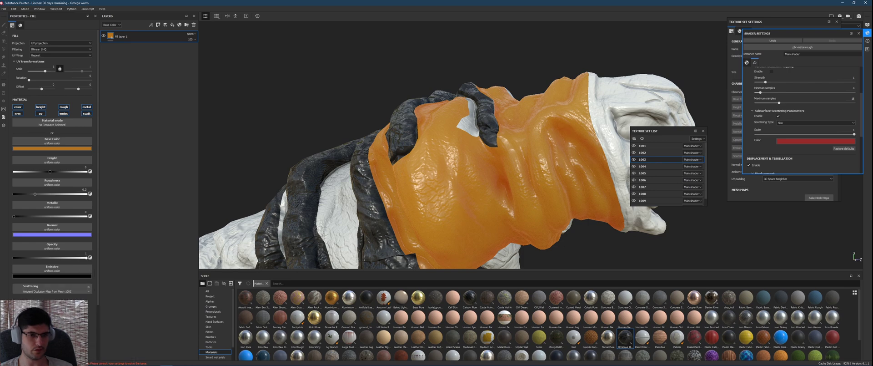
mouse_move(584, 68)
left_mouse_down("alt")
mouse_move(597, 122)
mouse_move(587, 68)
left_mouse_up("alt")
scroll(587, 68, "down", 3)
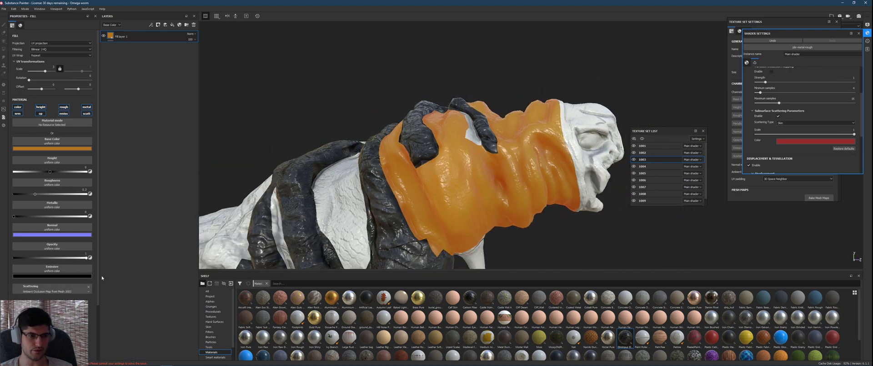
left_click_drag(480, 182, 565, 137, "alt")
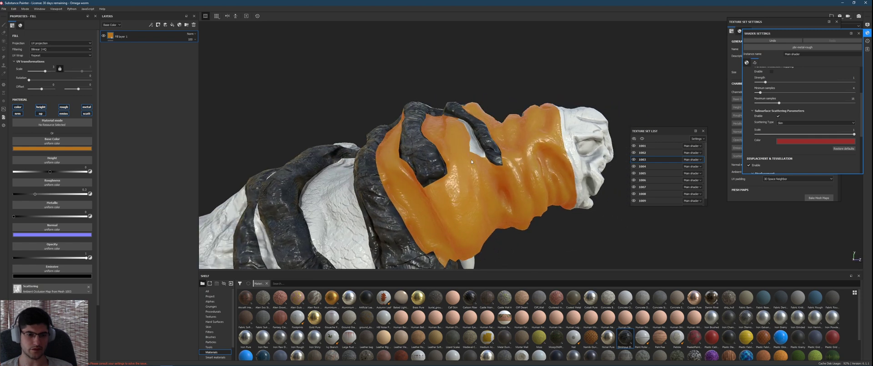
left_click_drag(492, 135, 493, 147, "alt")
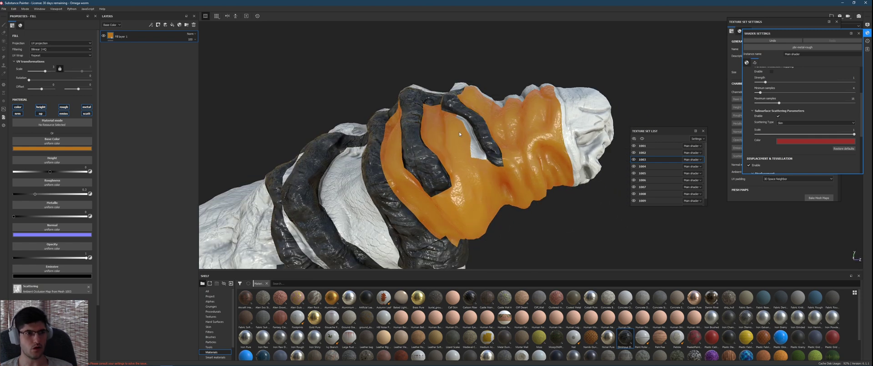
left_click_drag(519, 122, 312, 44, "alt")
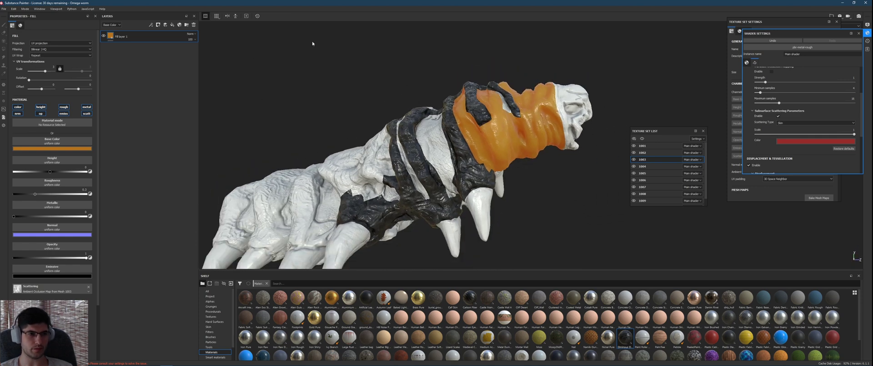
Add the Dirt smart material above the orange fill layer of texture set 1003
right_click(121, 37)
left_click(504, 98)
right_click_drag(503, 98, 399, 169, "alt")
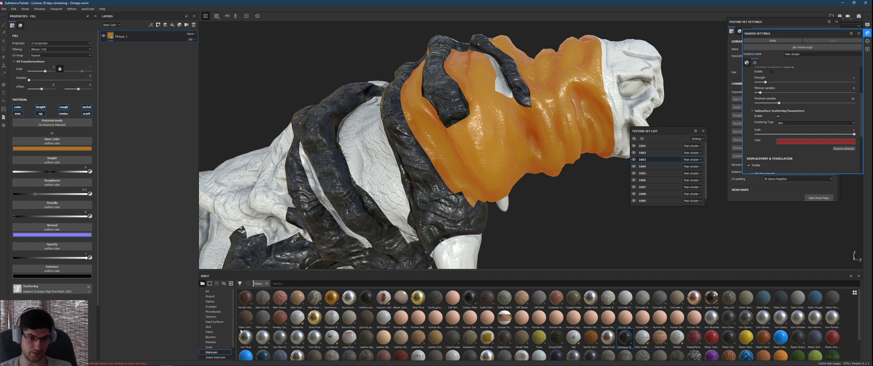
left_click(215, 357)
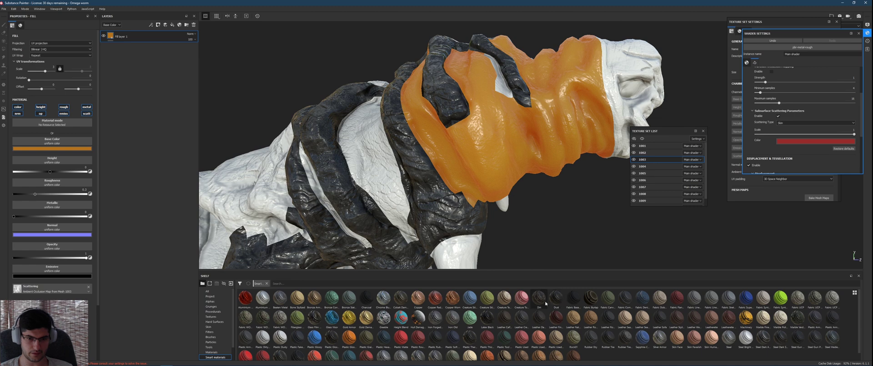
left_click_drag(539, 298, 137, 35)
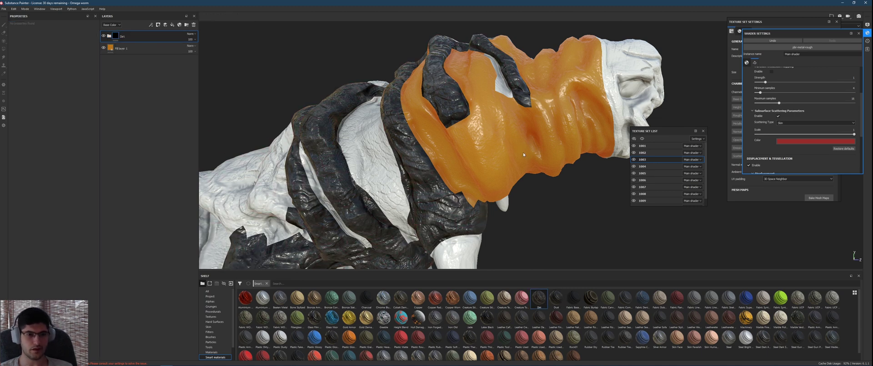
left_click_drag(524, 176, 473, 121, "alt")
left_click_drag(519, 134, 527, 163, "alt")
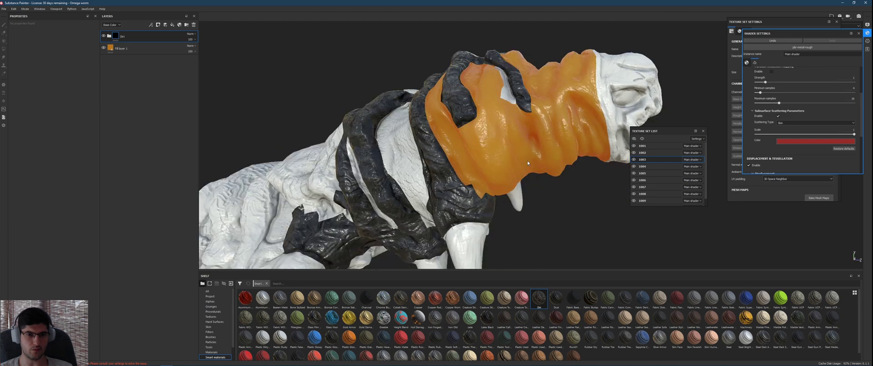
left_click_drag(533, 106, 477, 137, "alt")
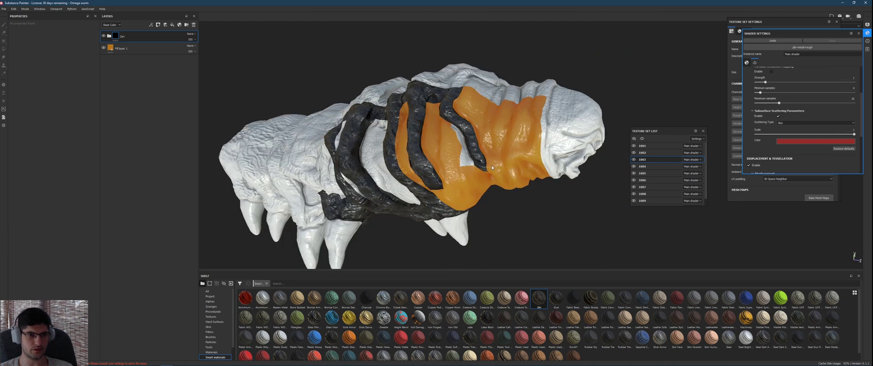
left_click_drag(293, 105, 454, 127, "alt")
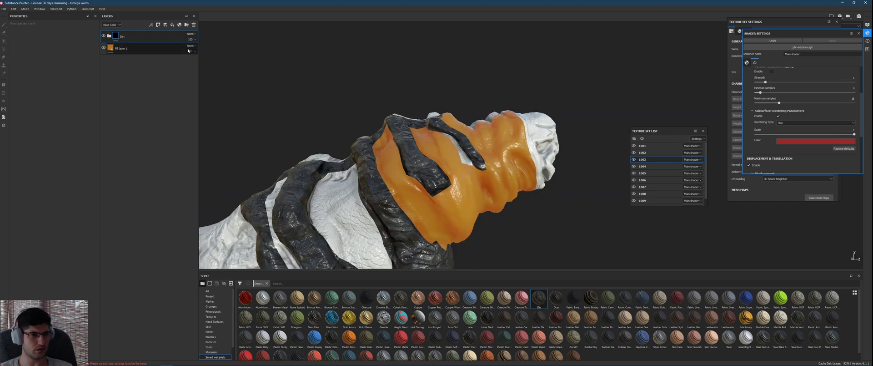
Expand the Dirt folder and examine how the dirt covers the orange area up to its seams
left_click(108, 36)
left_click_drag(423, 141, 321, 160, "alt")
left_click_drag(422, 171, 541, 184, "alt")
left_click_drag(483, 154, 547, 156, "alt")
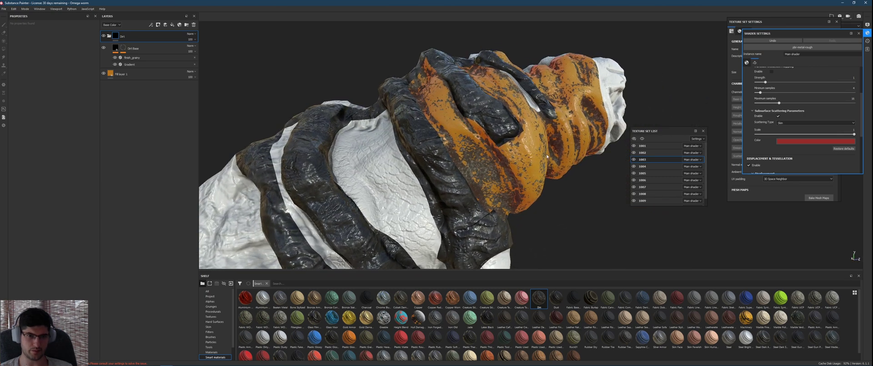
left_click_drag(480, 122, 535, 104, "alt")
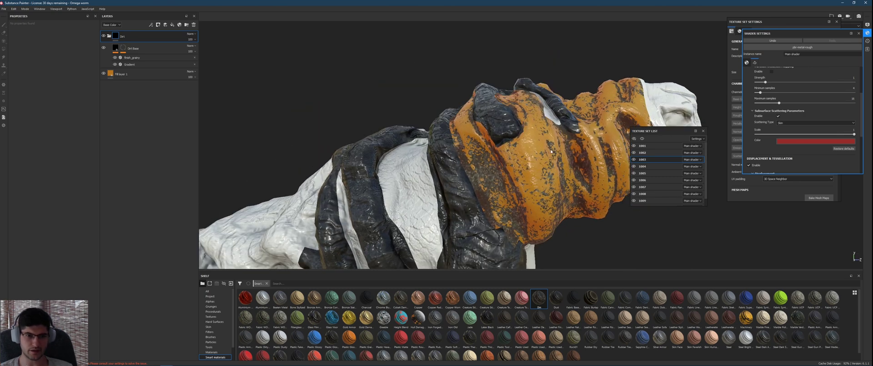
left_click_drag(552, 152, 523, 145, "alt")
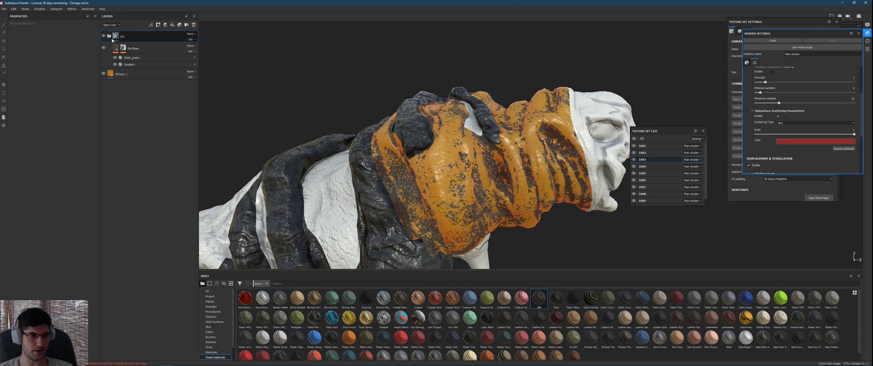
Group the Dirt folder and the orange fill layer of texture set 1003 into one folder and collapse it
left_click(123, 76, "ctrl")
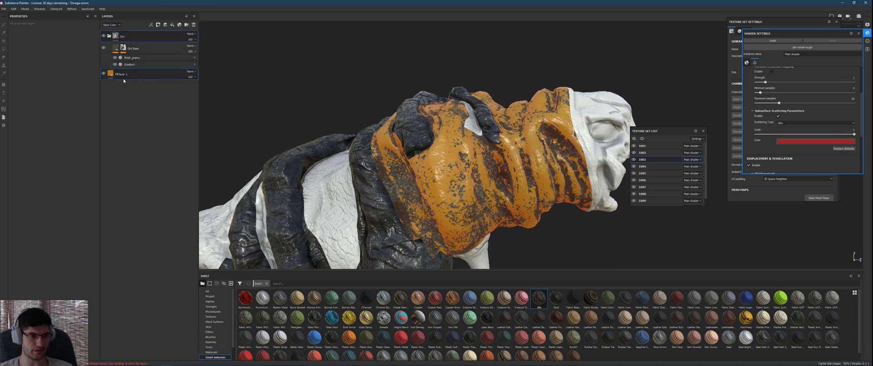
left_click(116, 38, "shift")
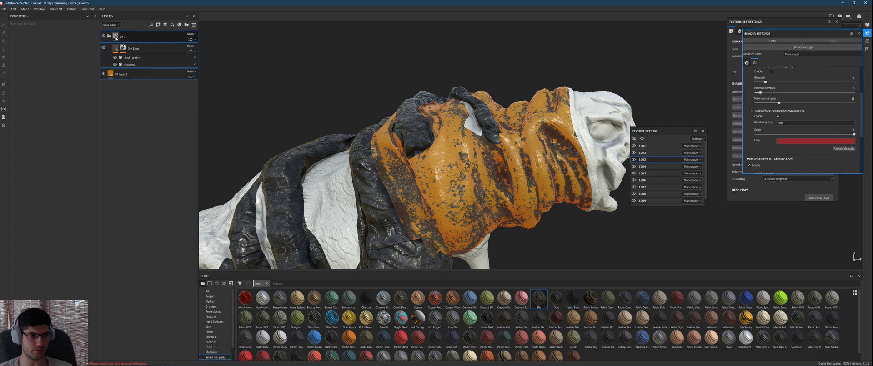
right_click(147, 35)
left_click(170, 77)
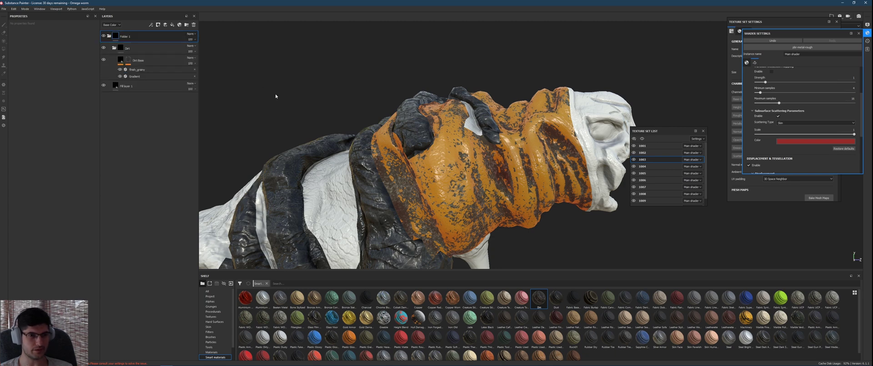
left_click(108, 36)
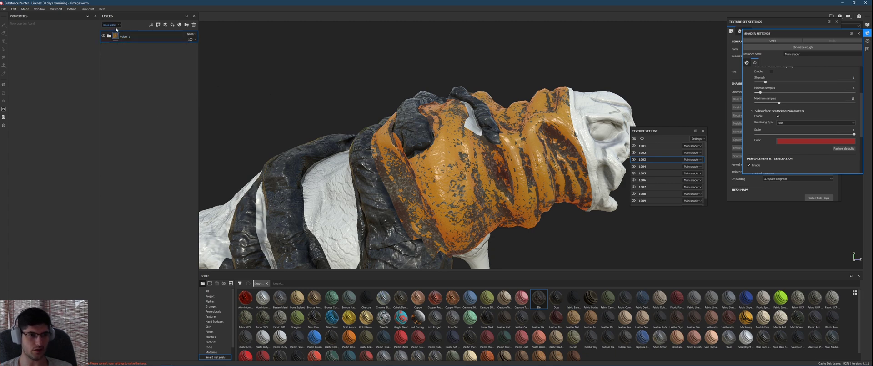
Instantiate the new folder from texture set 1003 across texture sets 1001 and 1005 only
right_click(134, 39)
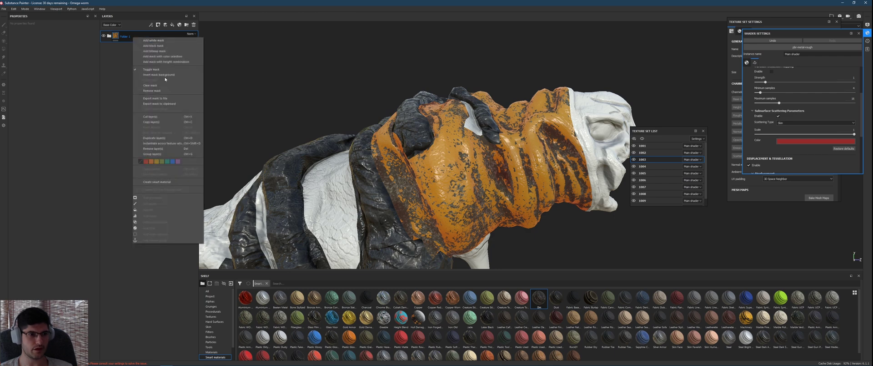
left_click(152, 143)
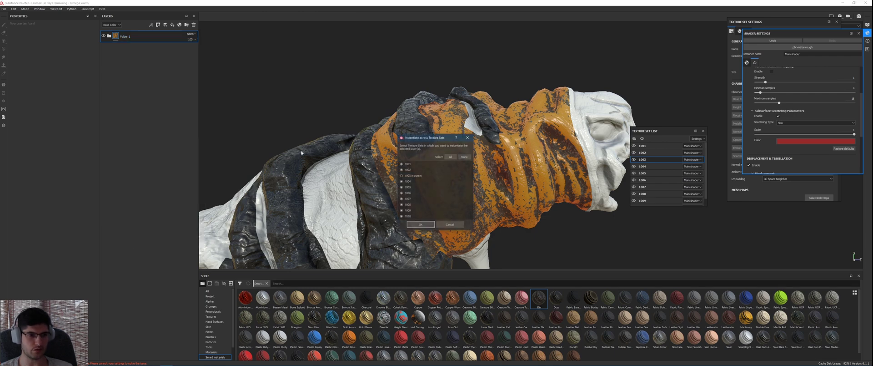
left_click_drag(420, 143, 518, 130)
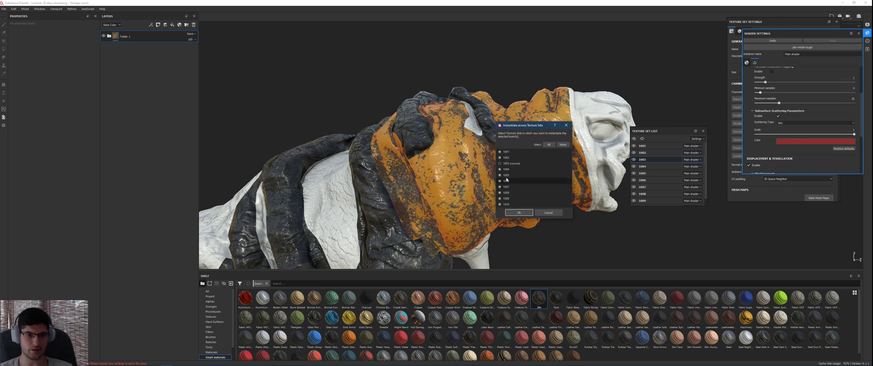
left_click(563, 144)
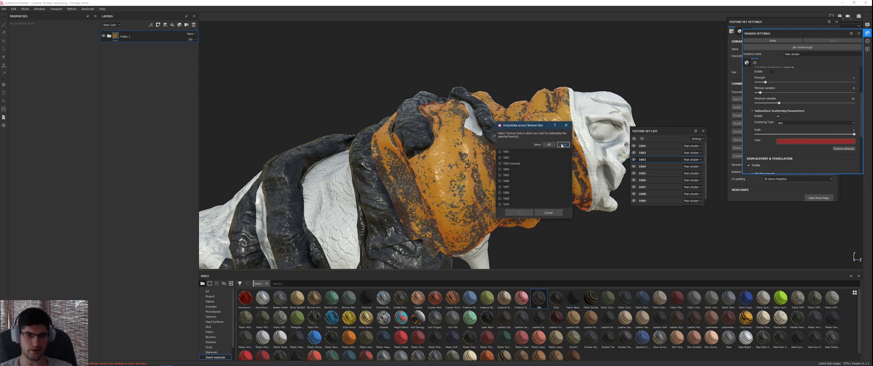
left_click(501, 152)
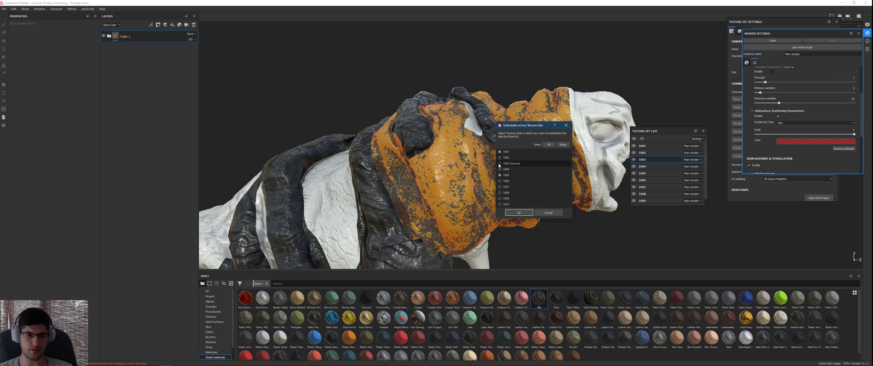
left_click(519, 213)
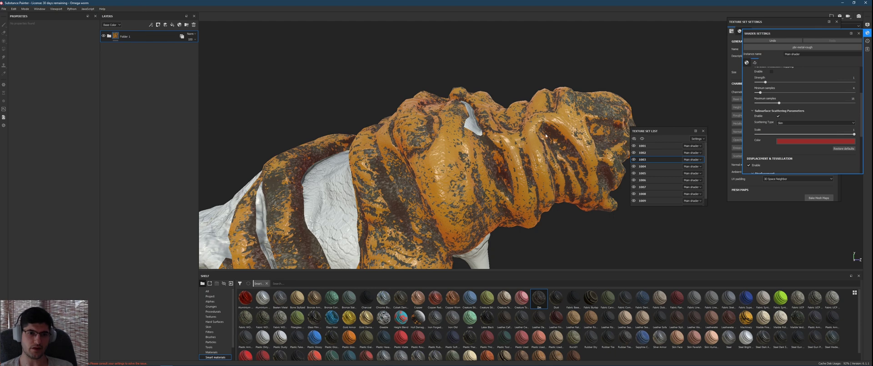
Inspect the instanced material around the creature, and repeat the folder's instantiation with only texture sets 1001 and 1005 chosen
left_click_drag(545, 135, 394, 99, "alt")
left_click_drag(369, 187, 515, 180, "alt")
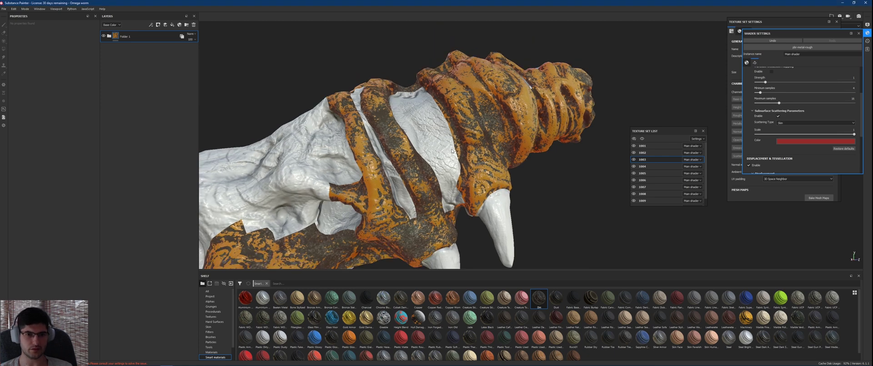
left_click_drag(433, 144, 432, 134, "alt")
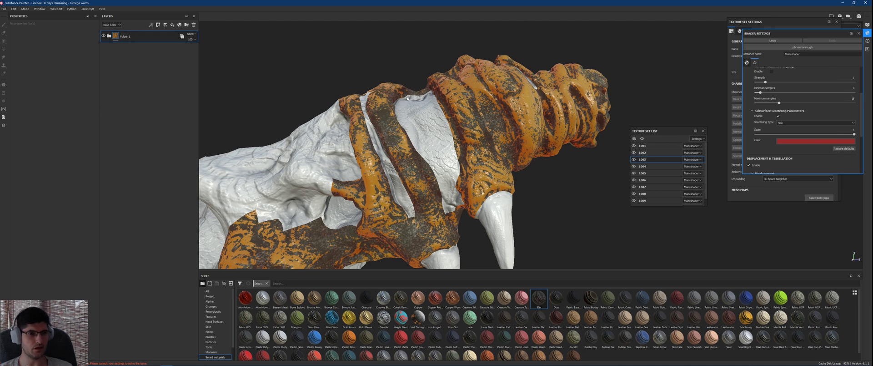
right_click(120, 38)
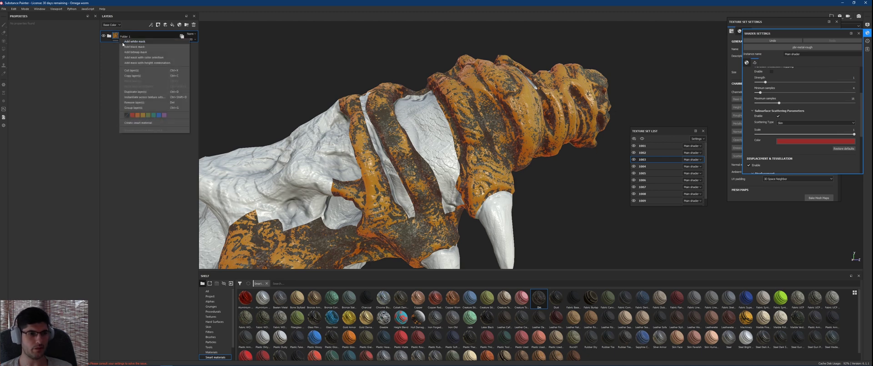
left_click(149, 98)
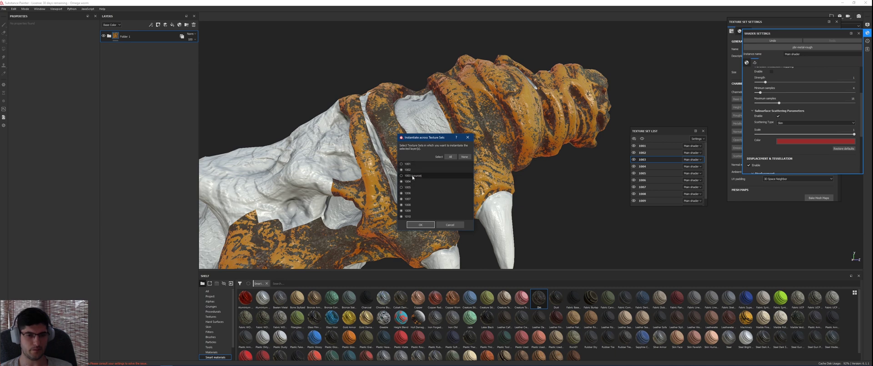
left_click(465, 156)
left_click(401, 163)
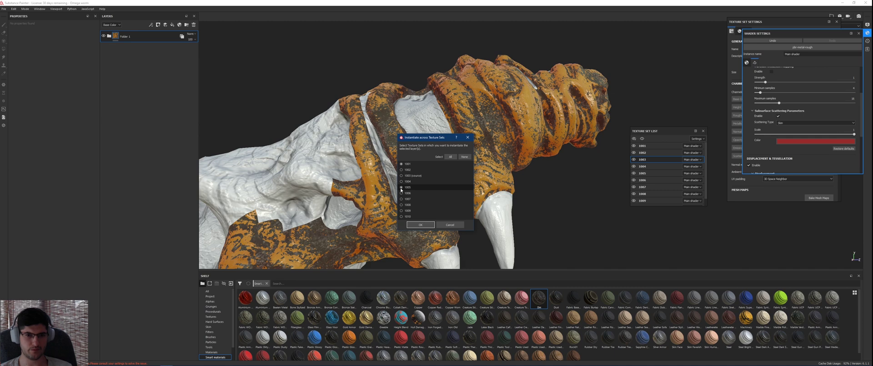
left_click(420, 224)
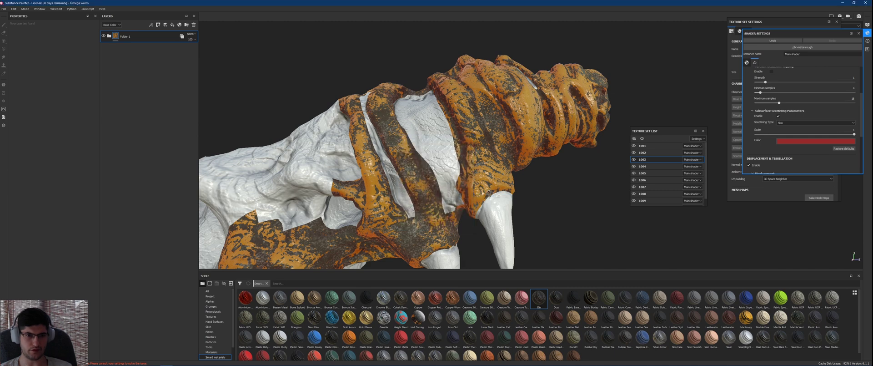
Select texture set 1007 by picking its untextured surface between the orange bands on the model
left_click_drag(489, 193, 466, 177, "alt")
right_click(430, 138, "ctrl+alt")
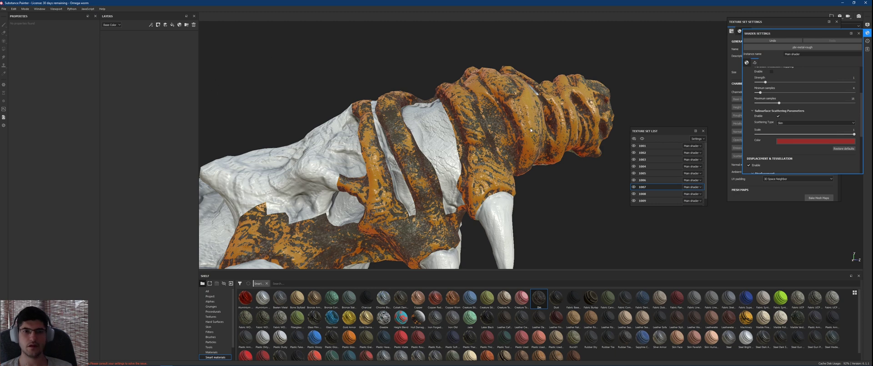
left_click_drag(522, 141, 567, 141, "alt")
left_click(566, 141)
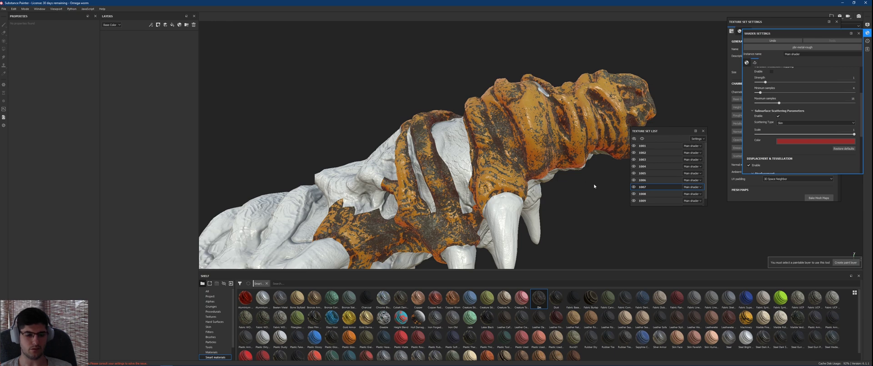
Lower the Main shader's subsurface scattering scale to 0.21 and check the effect around the creature
mouse_move(547, 179)
left_mouse_down("alt")
mouse_move(566, 182)
mouse_move(525, 93)
left_mouse_up("alt")
left_click_drag(854, 134, 816, 134)
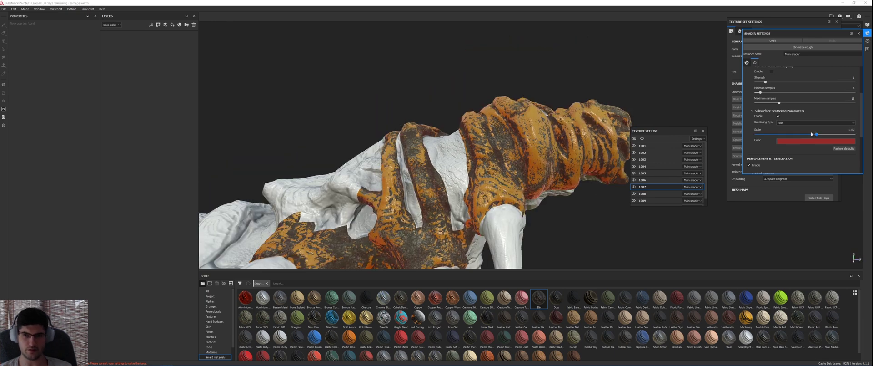
left_click_drag(569, 154, 590, 193, "alt")
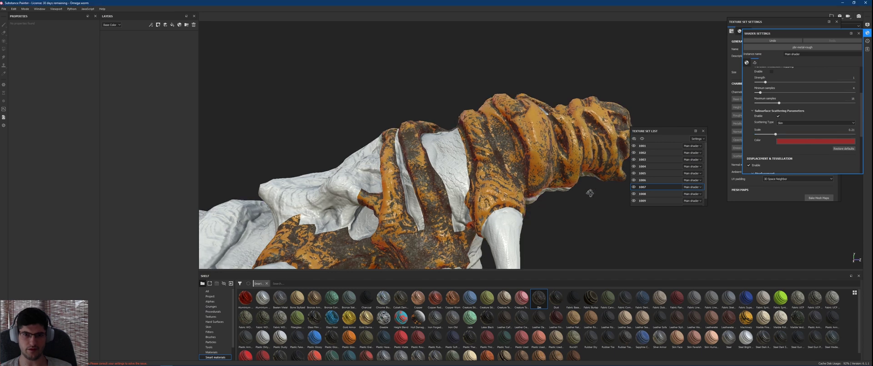
left_click_drag(499, 152, 488, 192, "alt")
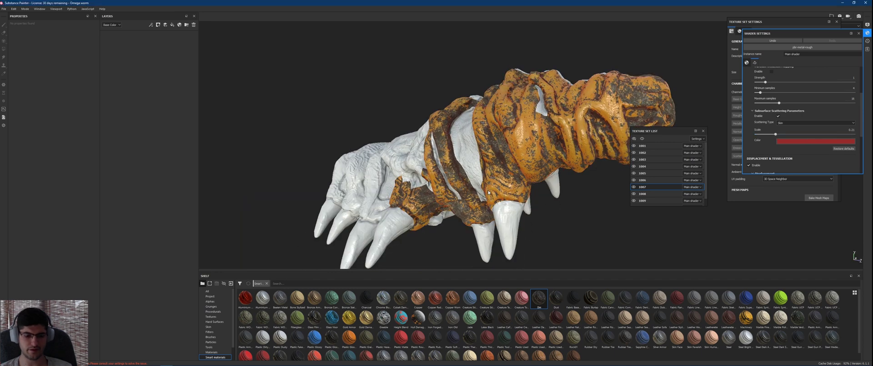
left_click_drag(483, 149, 546, 154, "alt")
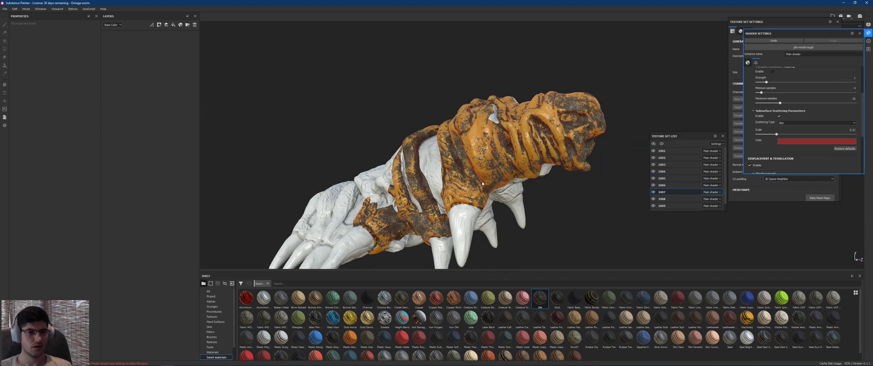
Return to texture set 1003 and instantiate its top folder across texture set 1007 only
left_click_drag(496, 210, 492, 152, "alt")
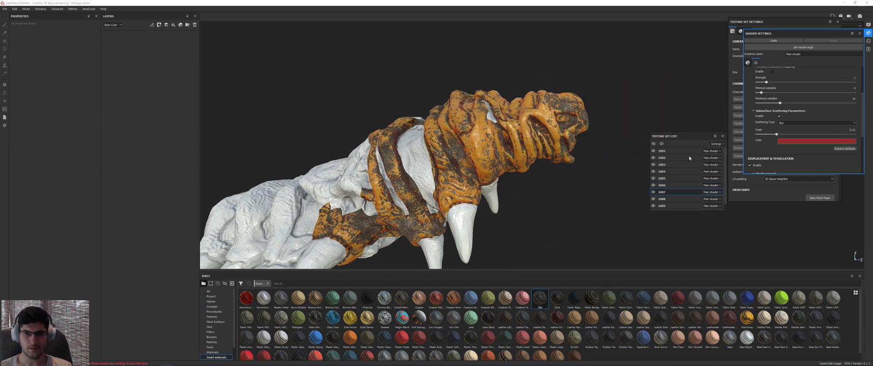
right_click(487, 124, "ctrl+alt")
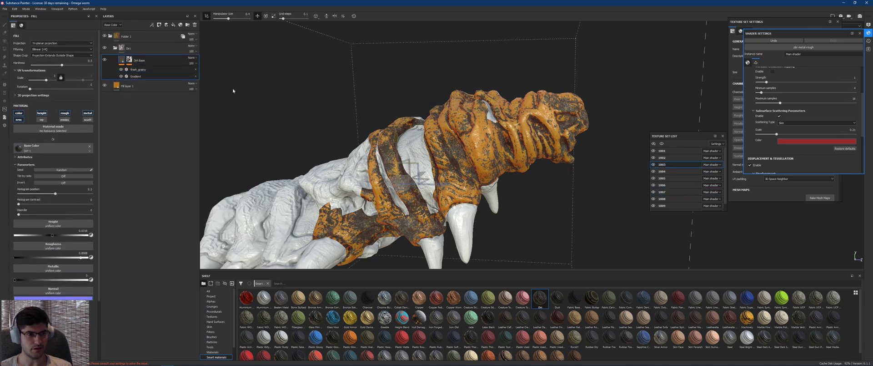
left_click(136, 41)
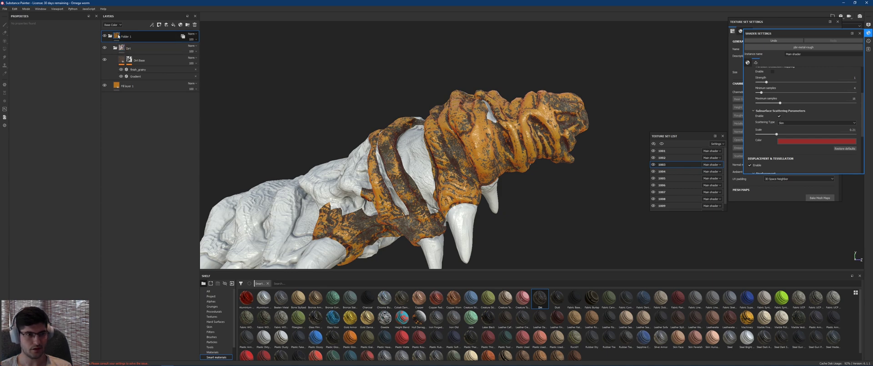
right_click(118, 36)
left_click(150, 94)
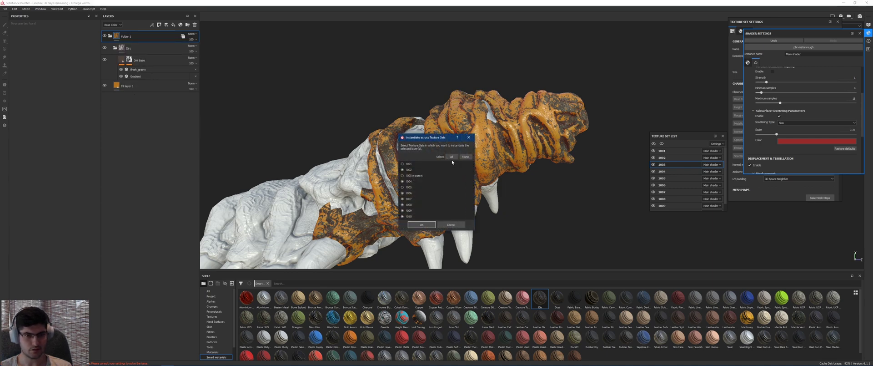
left_click(465, 157)
left_click(407, 199)
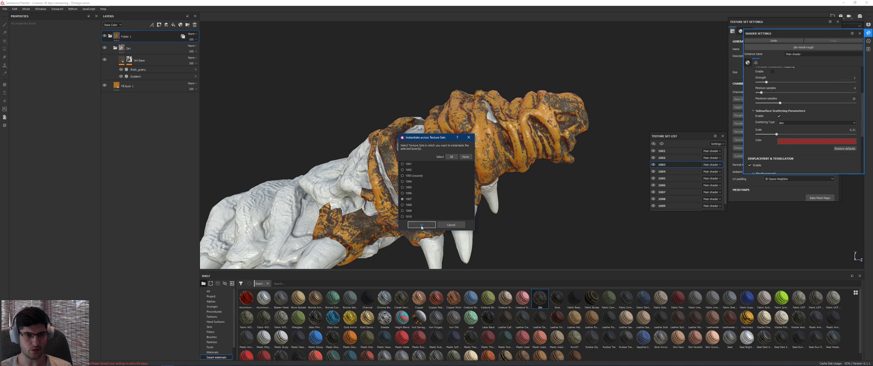
left_click(422, 225)
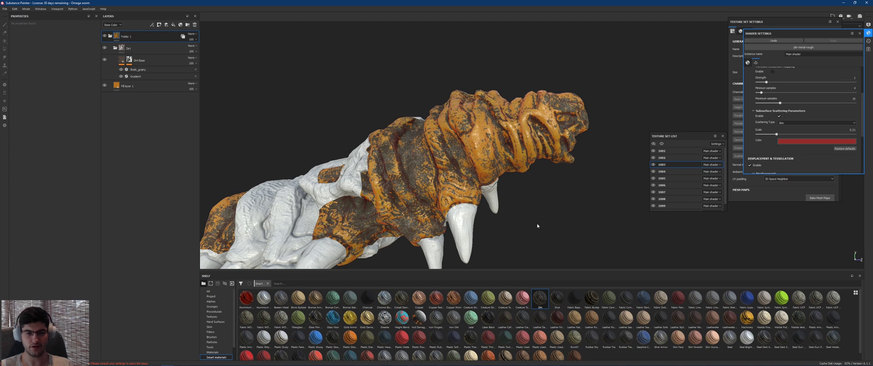
Examine the creature's body up close for seams where the instanced texture sets meet
left_click_drag(496, 115, 446, 151, "alt")
scroll(428, 151, "up", 4)
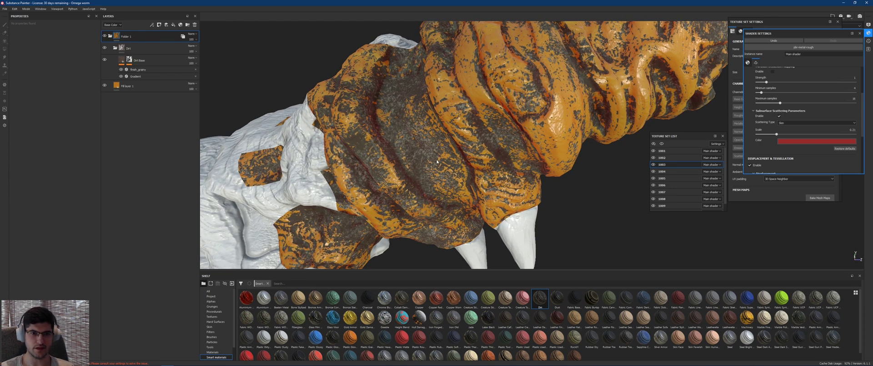
scroll(437, 162, "down", 3)
left_click_drag(507, 153, 474, 174, "alt")
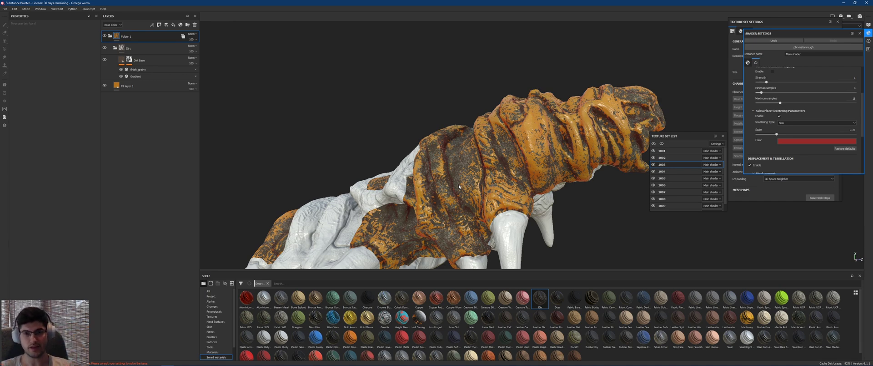
scroll(496, 178, "up", 10)
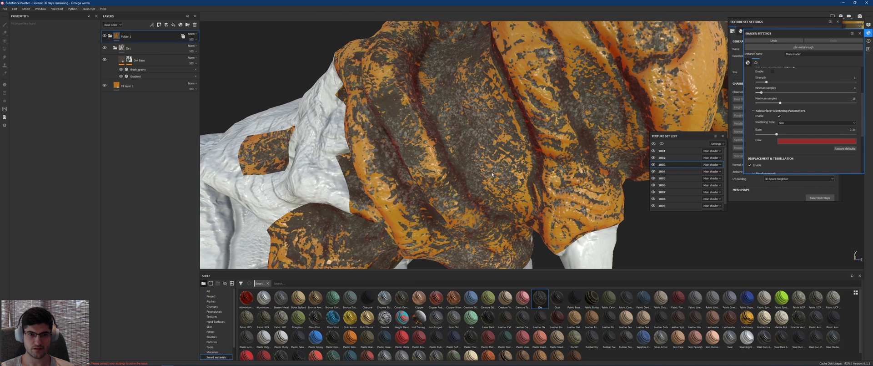
scroll(492, 174, "down", 8)
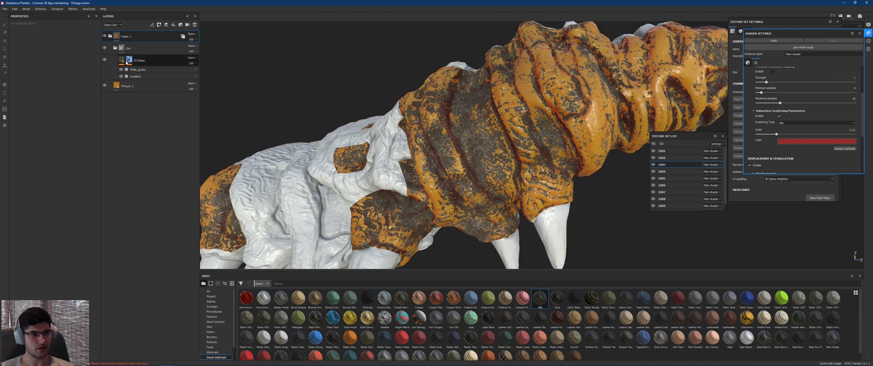
Turn off the height channel of the base fill layer inside the Dirt folder
left_click(117, 86)
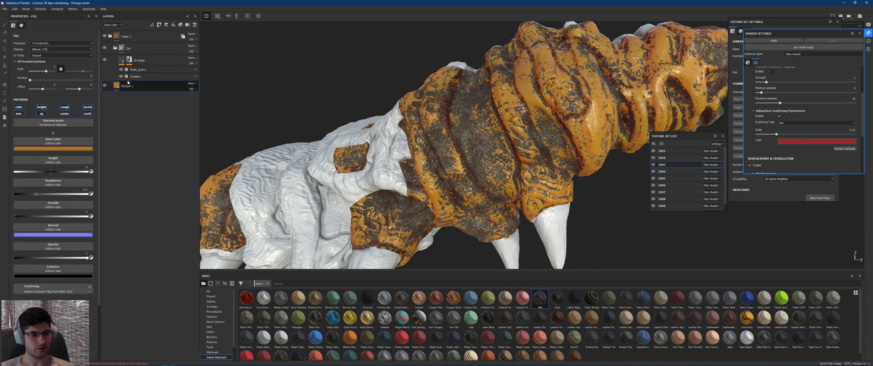
left_click(134, 62)
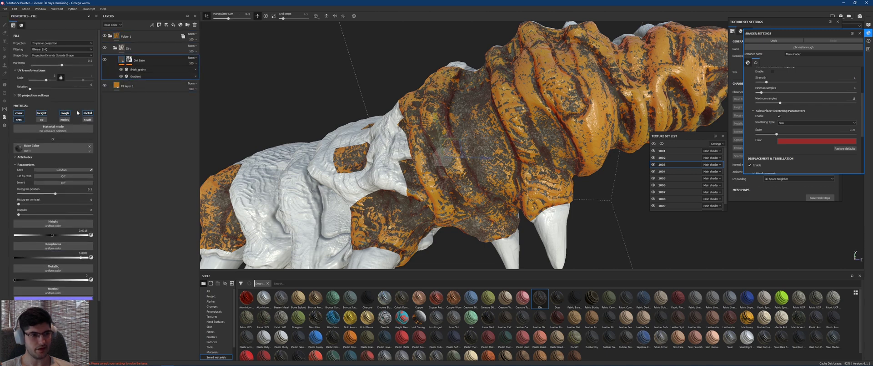
left_click(41, 114)
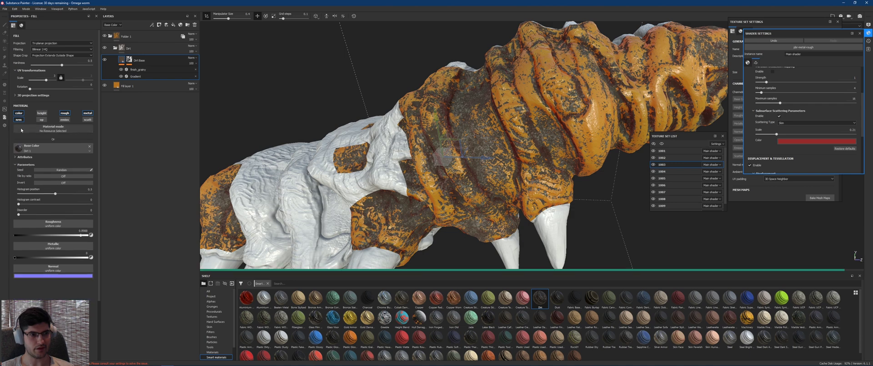
Turn off the normal channel of the Dirt Base fill layer and compare the creature with the Dirt folder hidden and shown
left_click(20, 120)
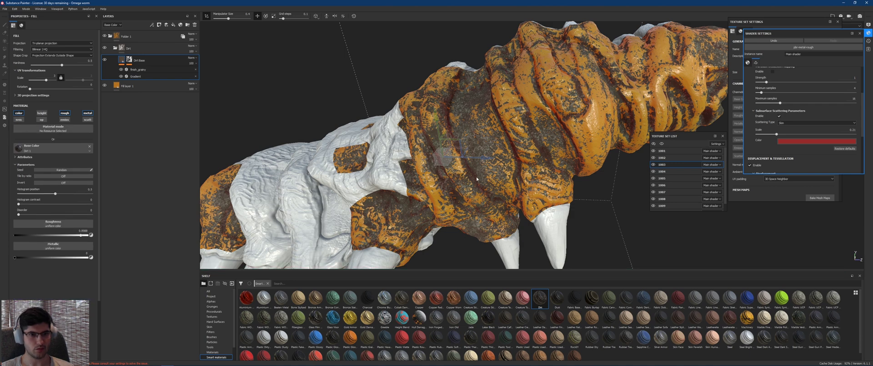
left_click_drag(527, 151, 440, 120, "alt")
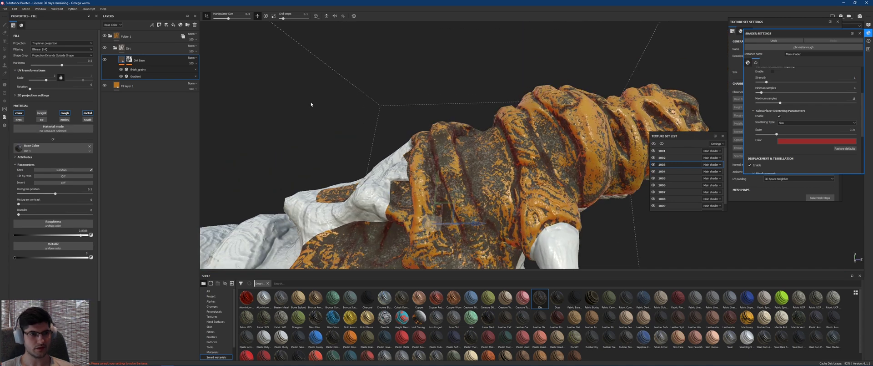
left_click(104, 48)
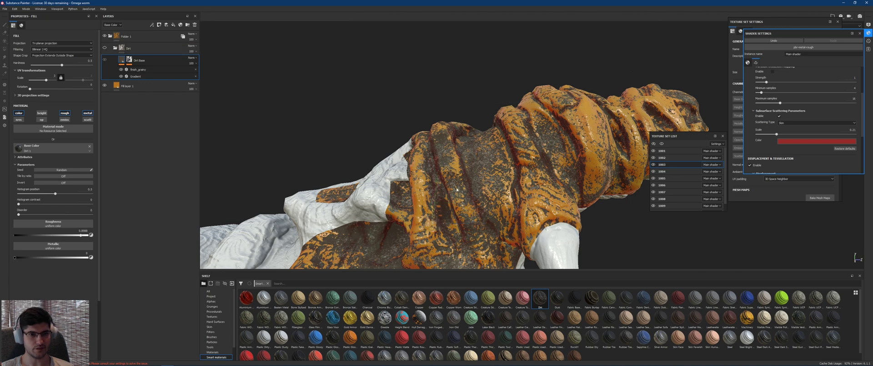
left_click_drag(451, 191, 609, 92, "alt")
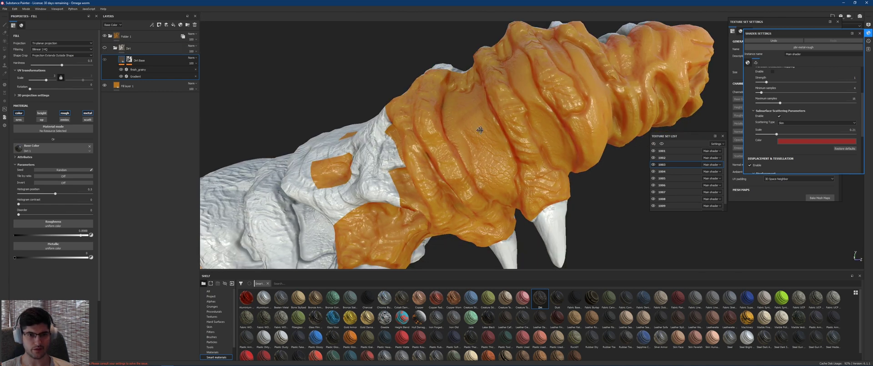
left_click_drag(480, 130, 455, 123, "alt")
left_click(105, 47)
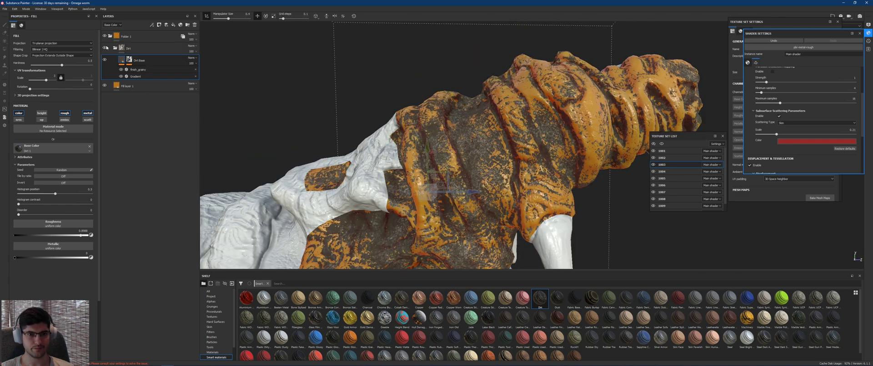
Turn on Global Invert in the Mask Editor generator on the Dirt Base layer's mask
scroll(510, 138, "up", 4)
left_click_drag(514, 124, 564, 133, "alt")
left_click(136, 76)
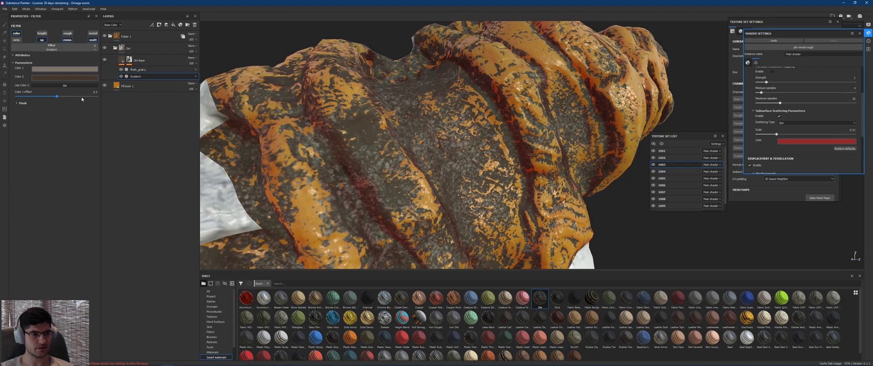
left_click(136, 70)
left_click(129, 60)
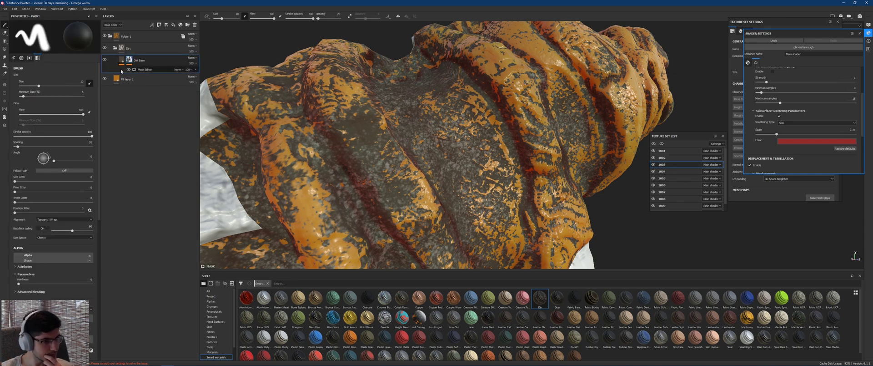
left_click(135, 69)
left_click(49, 56)
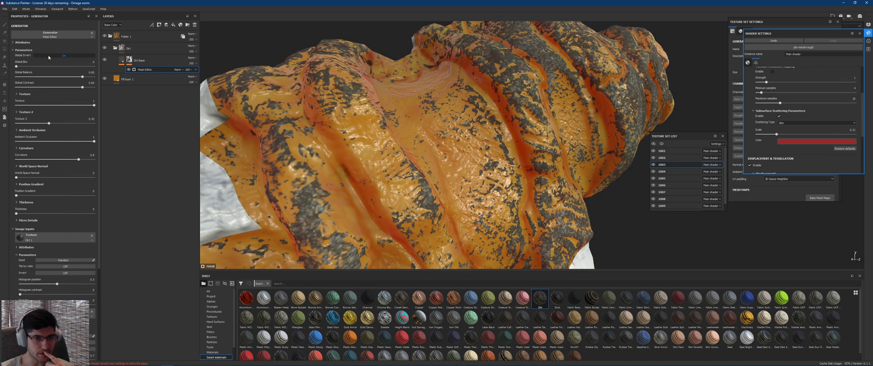
Examine the inverted dirt pattern across the creature's whole body and up close
scroll(443, 116, "down", 3)
left_click_drag(443, 117, 422, 113, "alt")
scroll(436, 114, "down", 2)
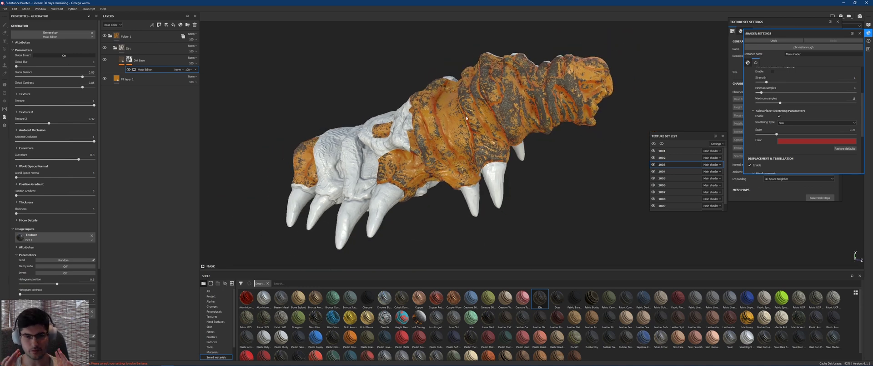
scroll(523, 107, "up", 2)
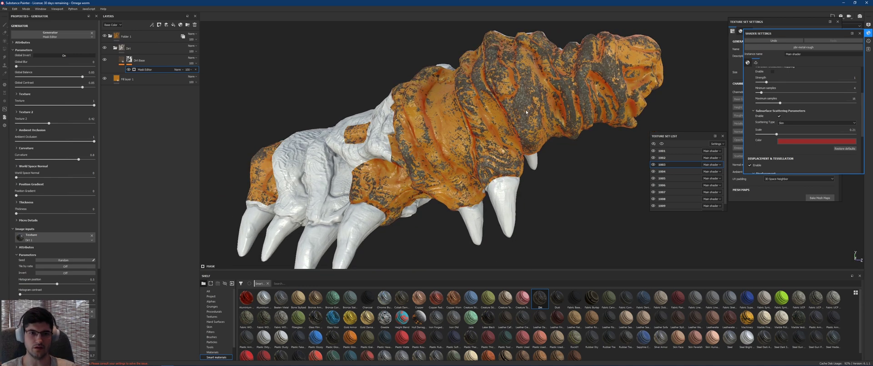
left_click_drag(523, 106, 457, 95, "alt")
scroll(439, 121, "up", 4)
left_click_drag(460, 129, 569, 122, "alt")
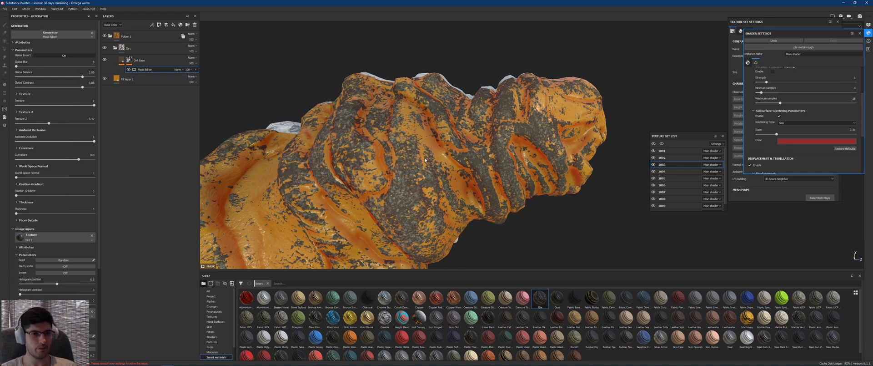
Switch to texture set 1005, move its obsidian fill layer above the folder instance, and check the strips across the creature's back
right_click(359, 127, "ctrl+alt")
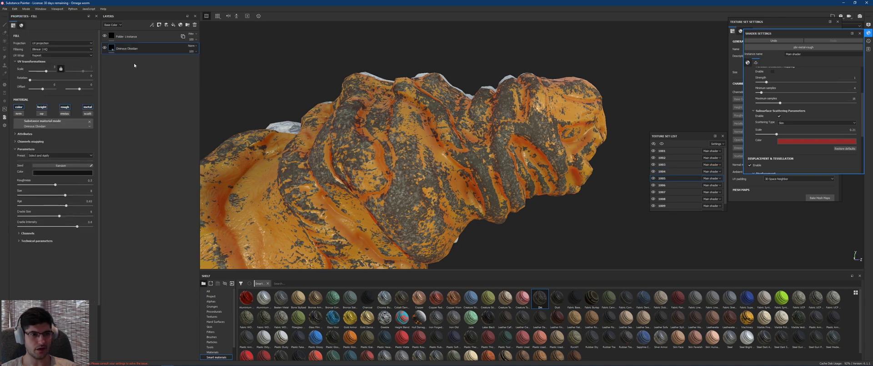
left_click_drag(134, 52, 129, 32)
left_click_drag(397, 160, 409, 178, "alt")
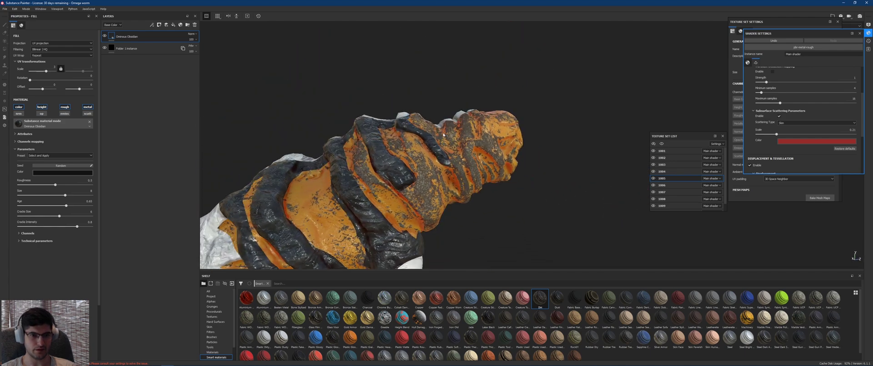
right_click_drag(410, 177, 423, 143, "alt")
left_click_drag(422, 144, 466, 150, "alt")
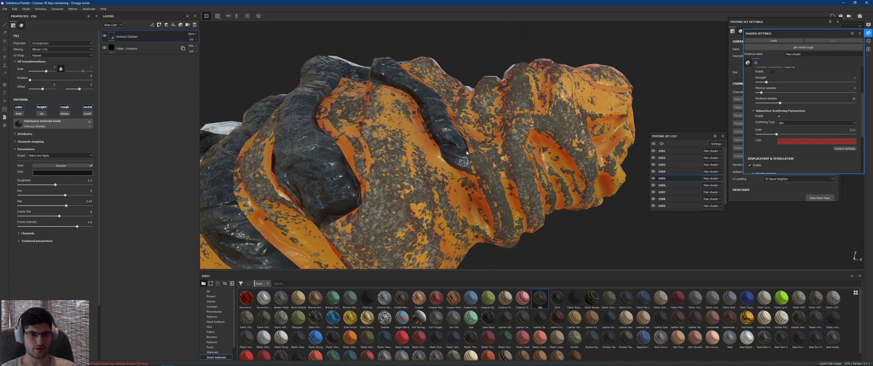
right_click_drag(466, 150, 409, 141, "alt")
left_click_drag(410, 141, 392, 134, "alt")
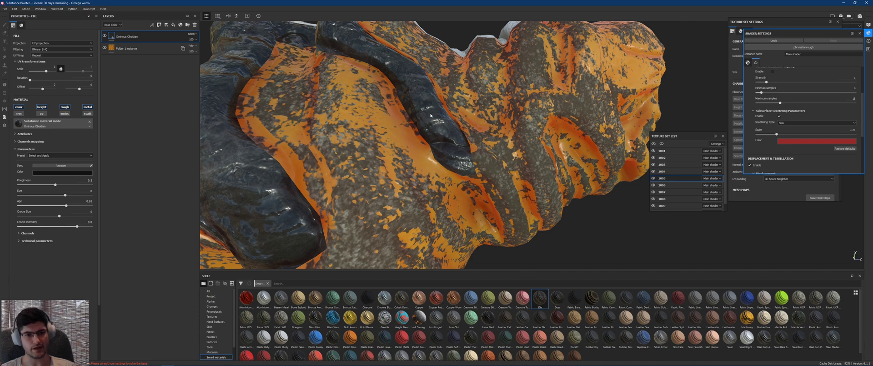
scroll(448, 174, "down", 3)
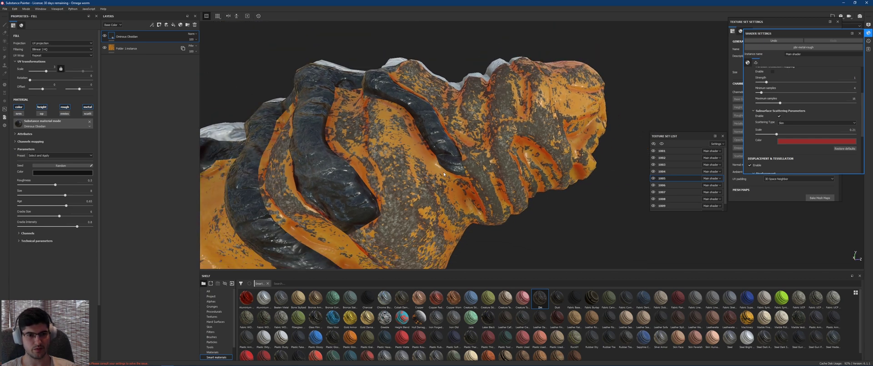
left_click_drag(448, 174, 541, 116, "alt")
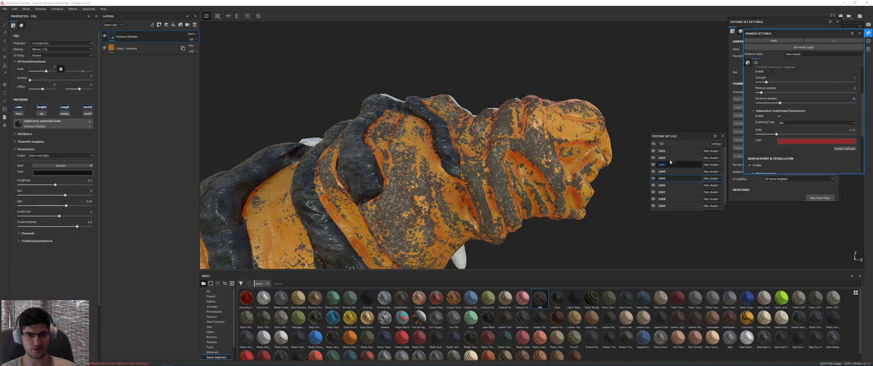
Isolate texture set 1005 to examine its strips from several angles, then show all texture sets again
left_click(662, 143)
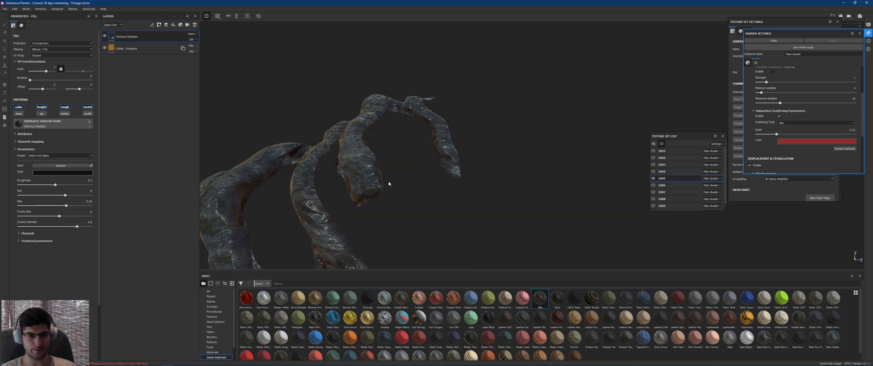
left_click_drag(389, 183, 558, 135, "alt")
middle_click_drag(537, 156, 517, 104)
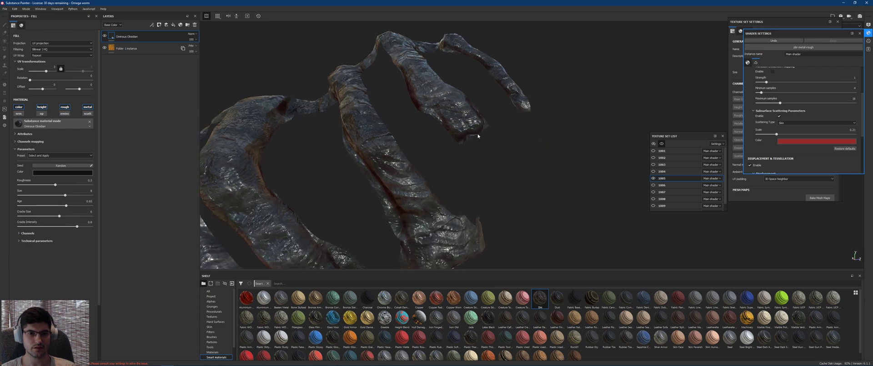
left_click_drag(471, 138, 441, 165, "alt")
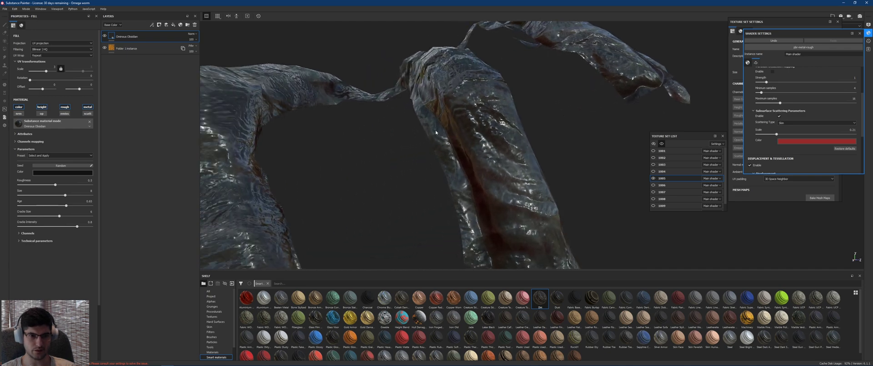
left_click_drag(436, 132, 634, 170, "alt")
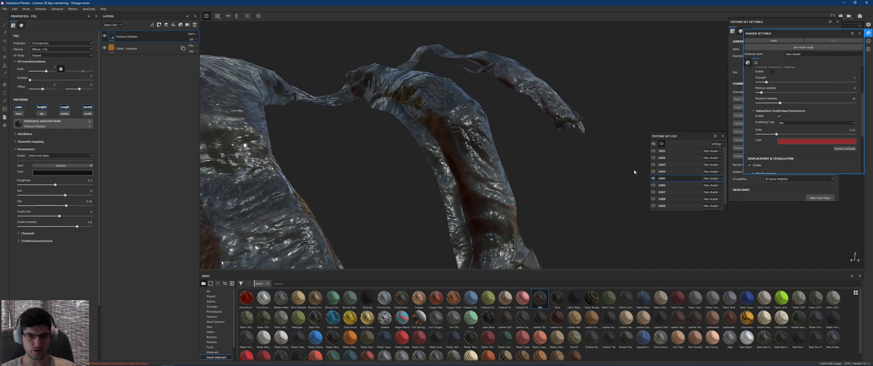
left_click(662, 144)
Add a black mask to the obsidian layer in texture set 1005 and invert the mask
left_click_drag(446, 151, 412, 136, "alt")
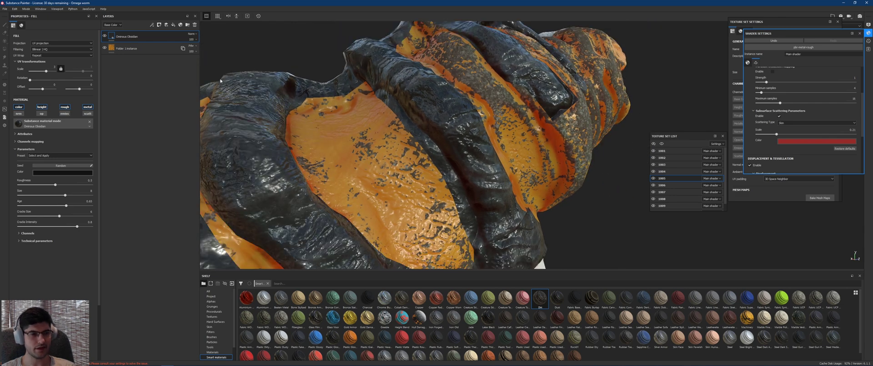
right_click(113, 37)
left_click(136, 43)
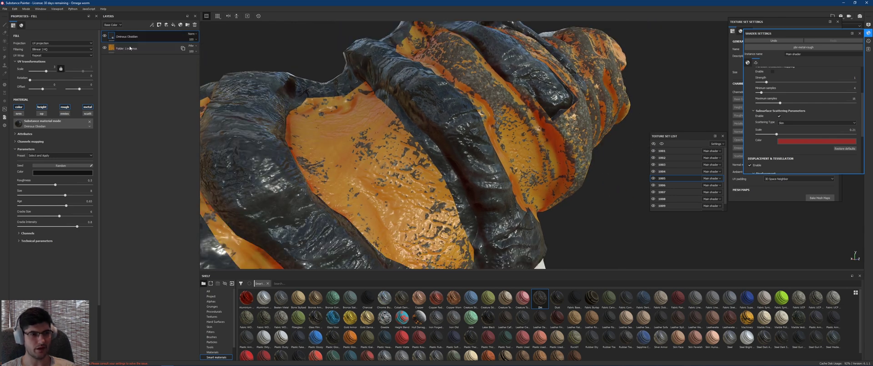
right_click(119, 36)
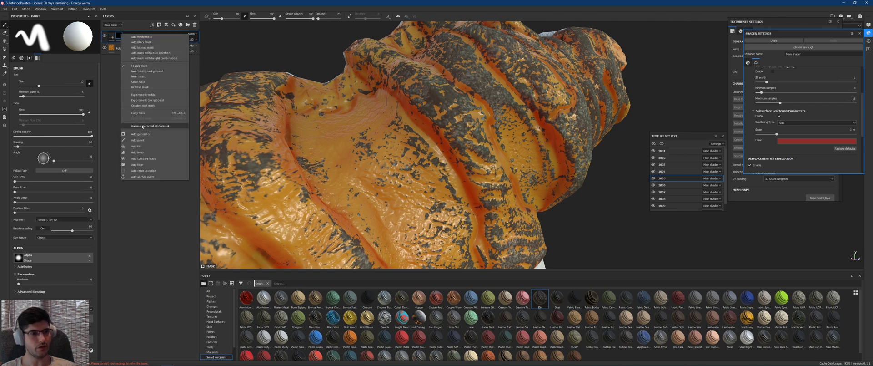
left_click(137, 76)
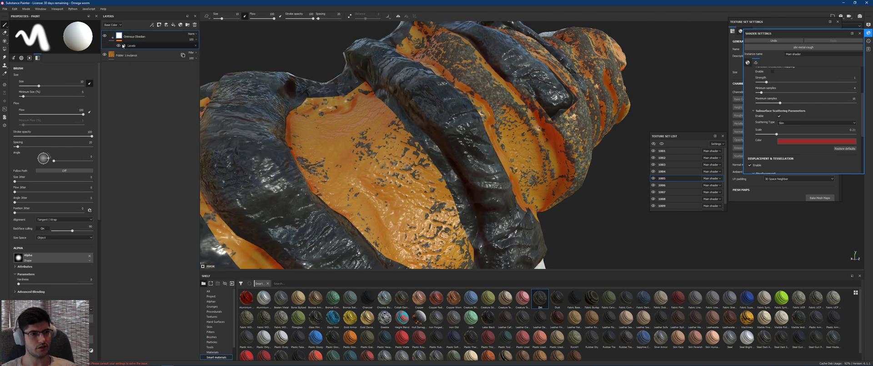
scroll(458, 185, "down", 3)
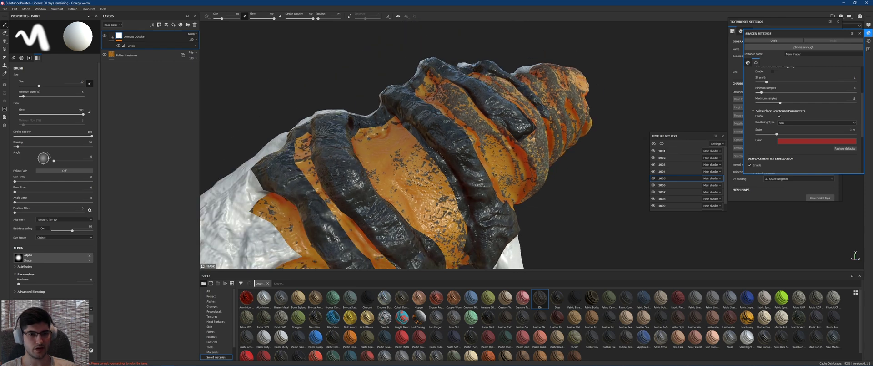
left_click_drag(450, 176, 446, 150, "alt")
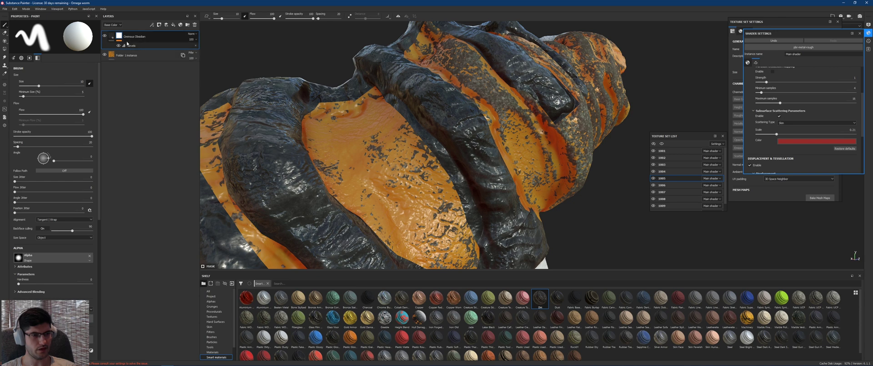
Choose the Dirt 1 brush and paint the obsidian layer's mask along the middle strip's edge to reveal the folder instance underneath
mouse_move(448, 169)
left_mouse_down()
mouse_move(432, 152)
mouse_move(473, 191)
mouse_move(467, 144)
left_mouse_up()
key("ctrl+z")
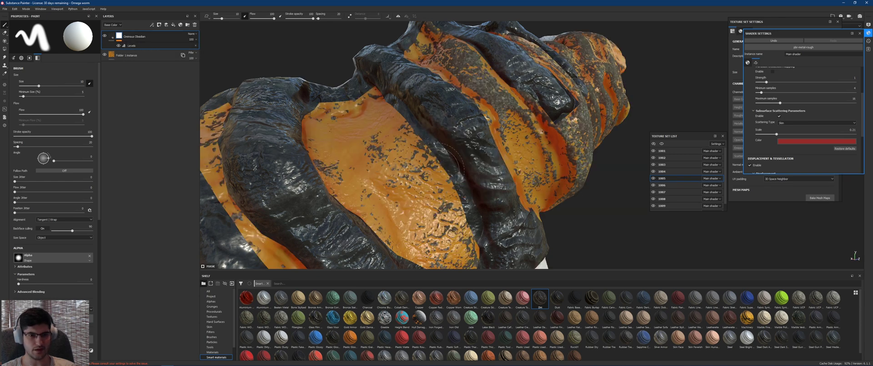
left_click(213, 331)
left_click(212, 336)
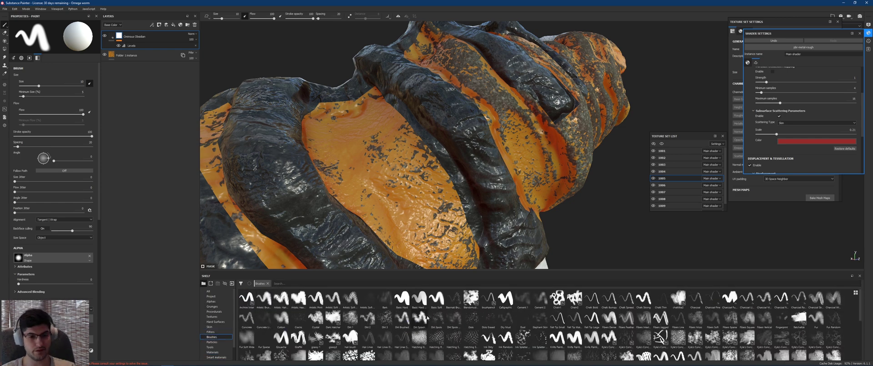
left_click(350, 318)
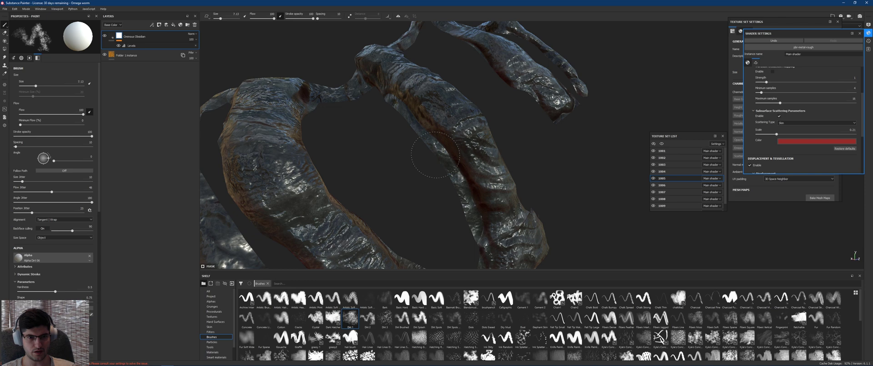
left_click_drag(436, 156, 444, 137)
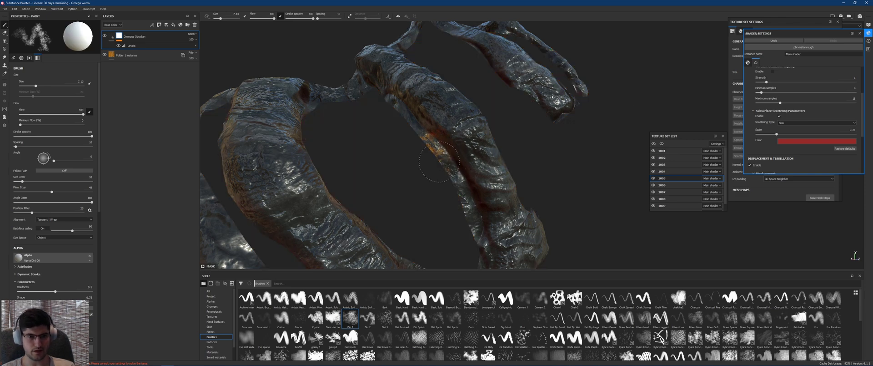
mouse_move(436, 150)
left_mouse_down()
mouse_move(459, 191)
mouse_move(446, 186)
left_mouse_up()
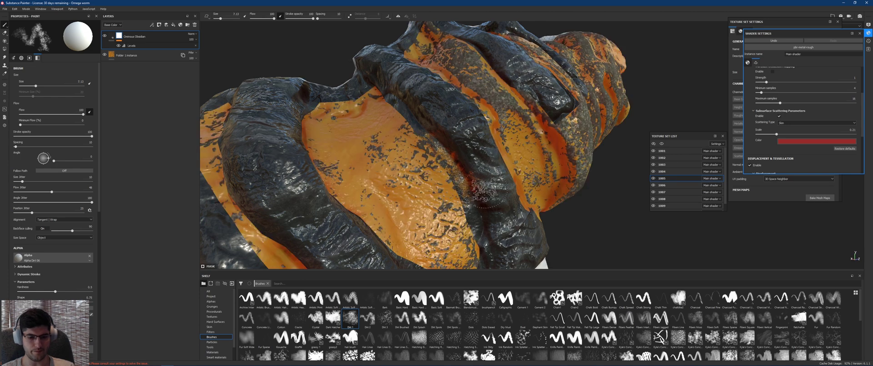
Reduce the brush size to about 2.8 and paint finer wear on the obsidian mask along the same strip edge
key("bracketleft")
key("bracketleft")
key("bracketleft")
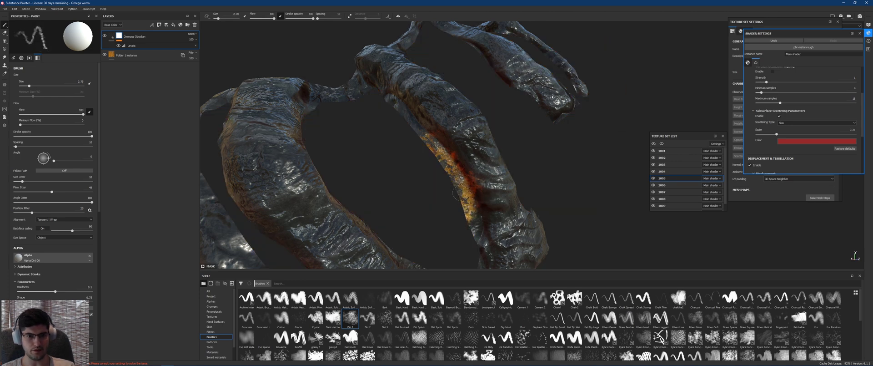
left_click_drag(457, 192, 450, 160)
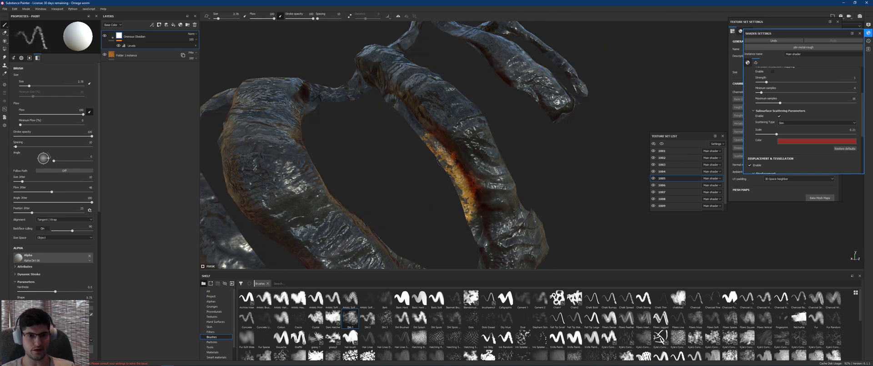
left_click_drag(400, 120, 416, 128, "alt")
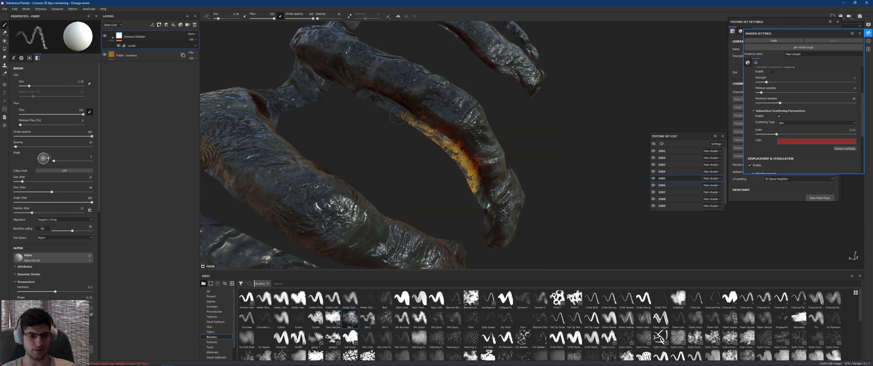
Paint the lower stretch of the orange wear along the strip's edge on its UV island in the 2D view, and return to the 3D view
key("F3")
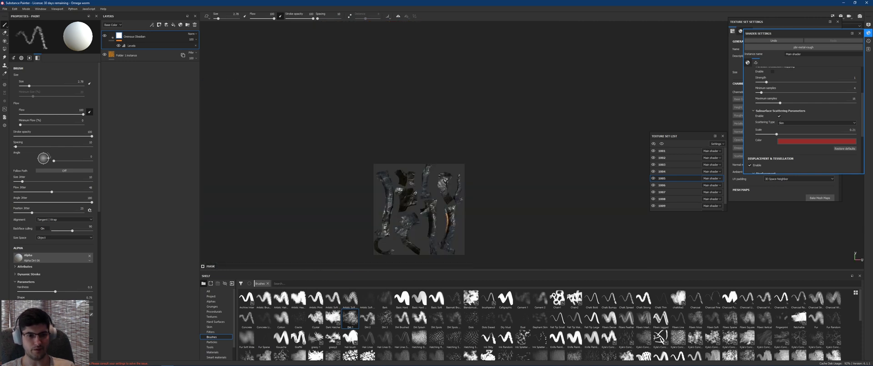
middle_click_drag(461, 199, 509, 127, "alt")
scroll(493, 136, "up", 8)
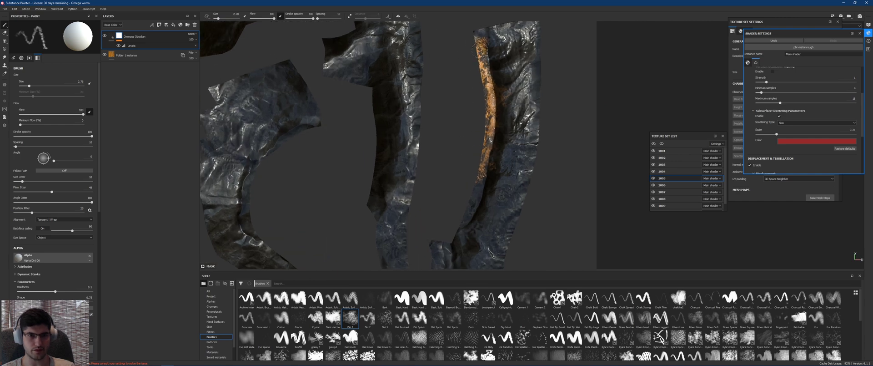
left_click_drag(473, 171, 469, 213)
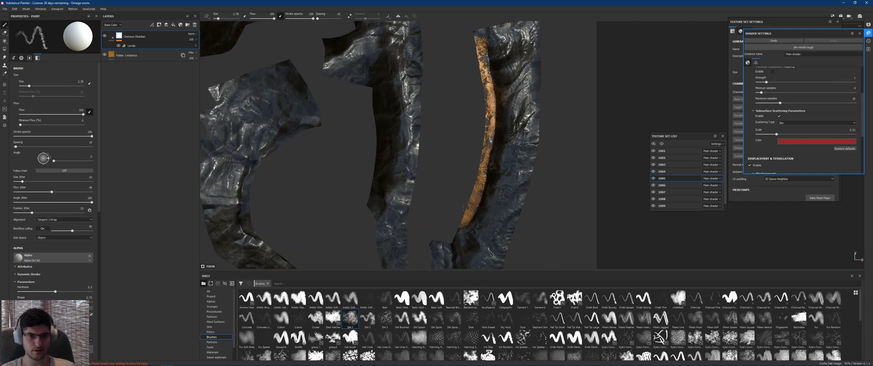
scroll(464, 144, "down", 5)
key("F1")
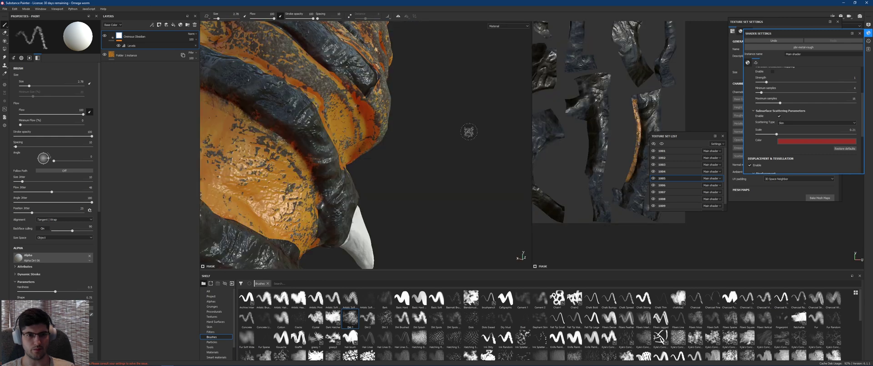
key("F2")
Isolate texture set 1005, extend the painted wear on the obsidian mask along the strip's inner edge onto the connecting branch, and show all sets again
scroll(469, 139, "up", 3)
mouse_move(476, 159)
left_mouse_down("alt")
mouse_move(440, 95)
mouse_move(429, 97)
mouse_move(458, 162)
left_mouse_up("alt")
key("x")
key("alt+q")
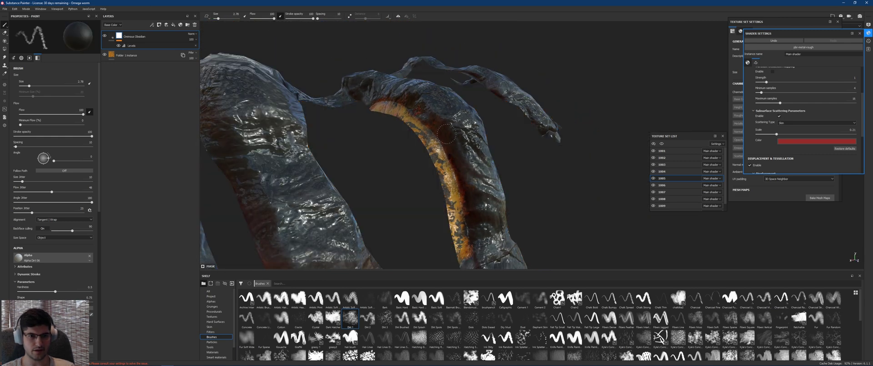
left_click_drag(446, 133, 449, 151, "alt")
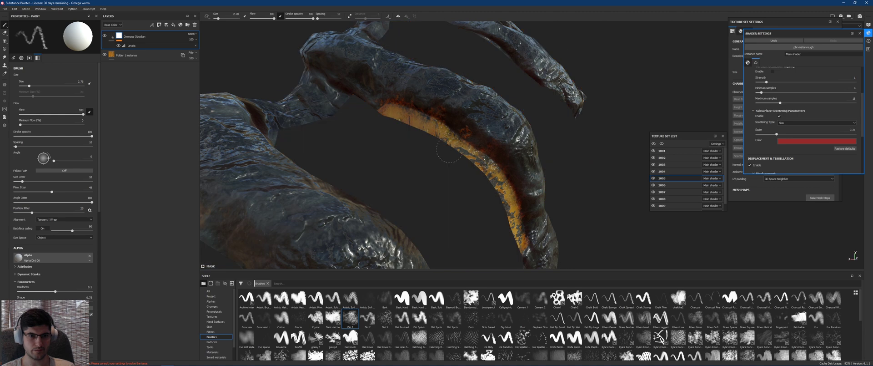
left_click_drag(393, 122, 446, 141, "alt")
left_click_drag(410, 117, 433, 142, "alt")
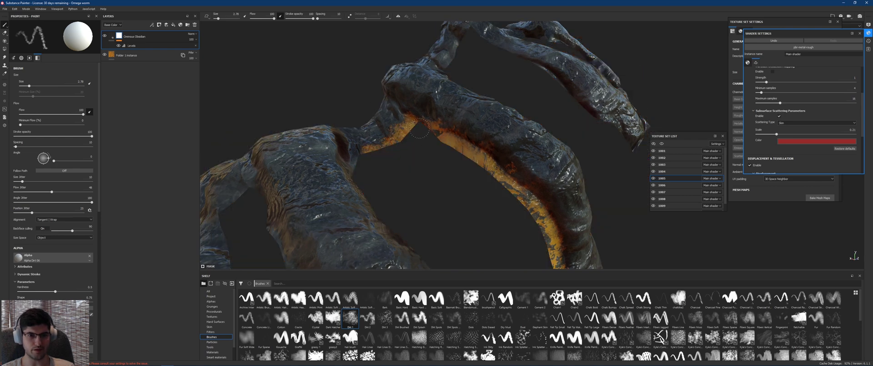
left_click_drag(379, 145, 363, 163, "alt")
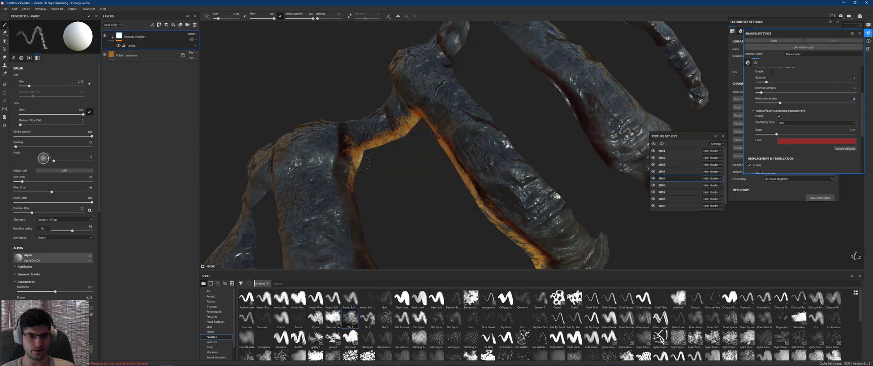
left_click_drag(359, 223, 487, 145, "alt")
left_click_drag(414, 163, 434, 150, "alt")
key("alt+q")
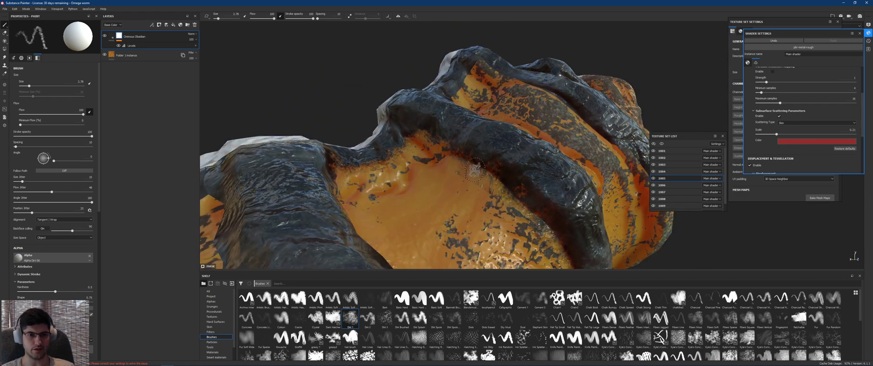
Alternate between texture set 1005 alone and the full creature to compare the painted strip edge with the surrounding skin
key("x")
key("alt+q")
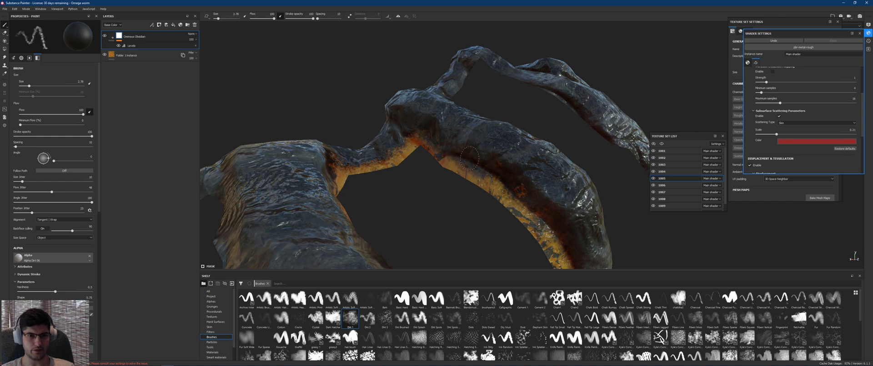
key("alt+q")
key("x")
key("alt+q")
key("alt+q")
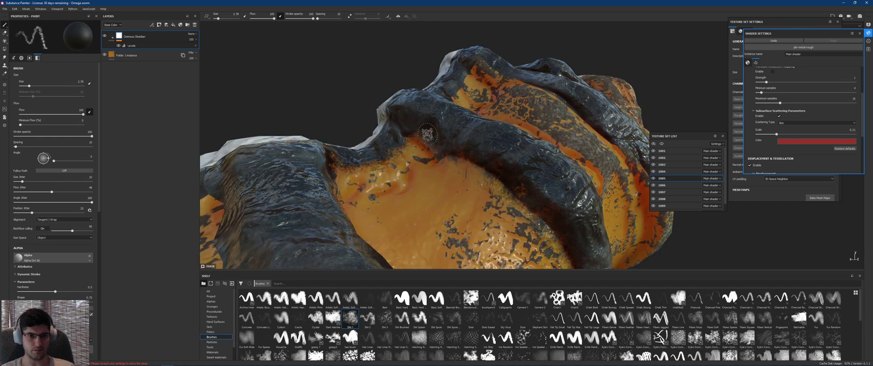
key("alt+q")
Examine the strip above the white horn up close, with texture set 1005 isolated and with the whole creature shown
left_click_drag(385, 154, 448, 98, "alt")
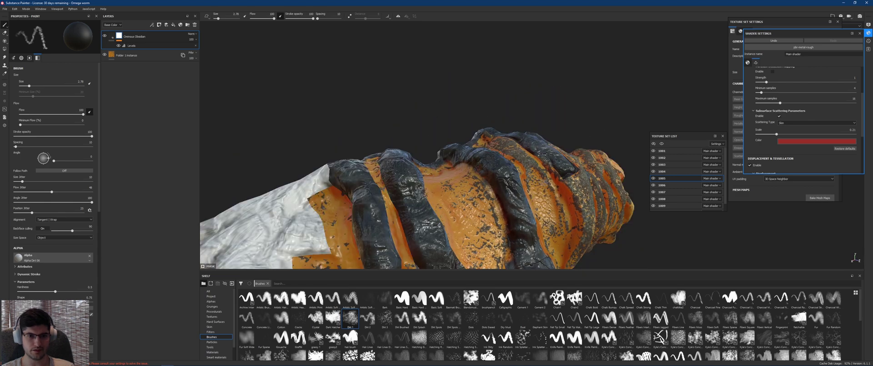
middle_click_drag(533, 179, 524, 104, "alt")
right_click_drag(524, 104, 541, 103, "alt")
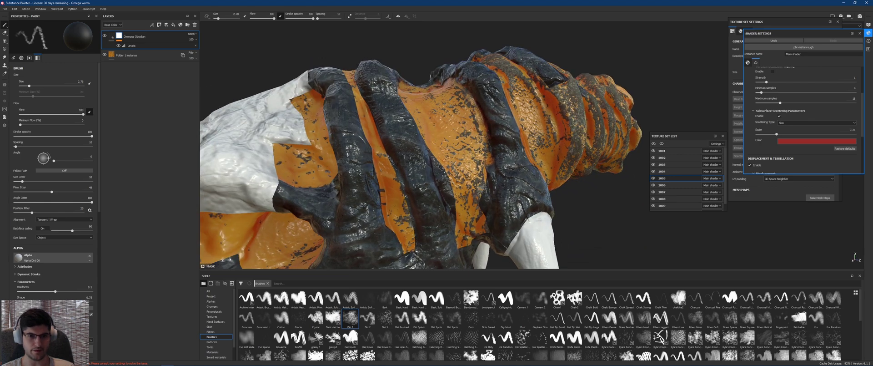
mouse_move(489, 181)
right_mouse_down("alt")
mouse_move(509, 180)
mouse_move(495, 145)
right_mouse_up("alt")
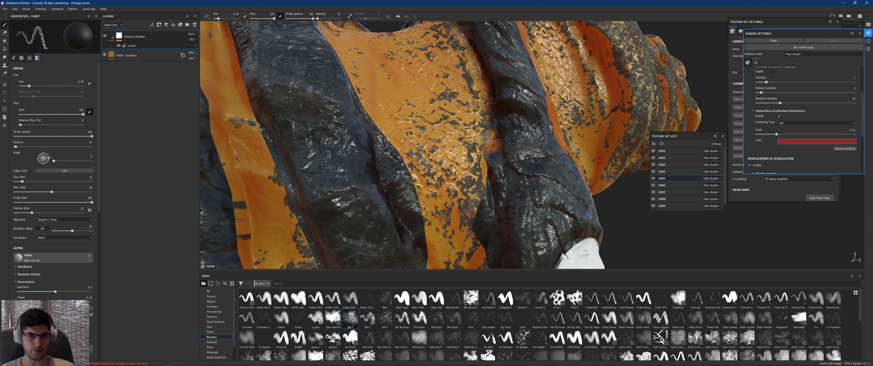
key("x")
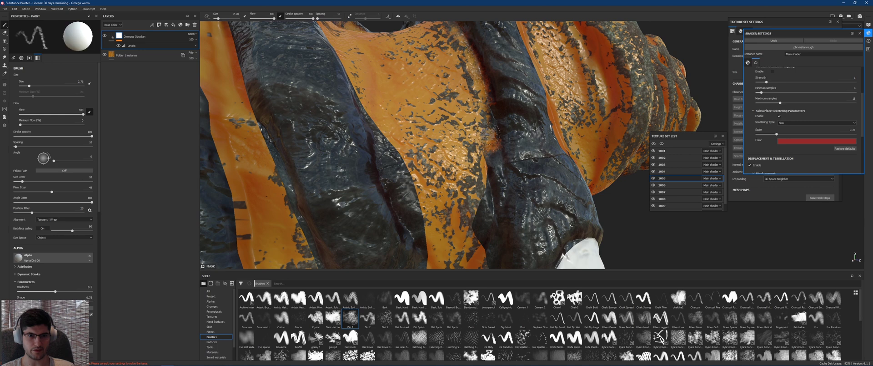
key("alt+q")
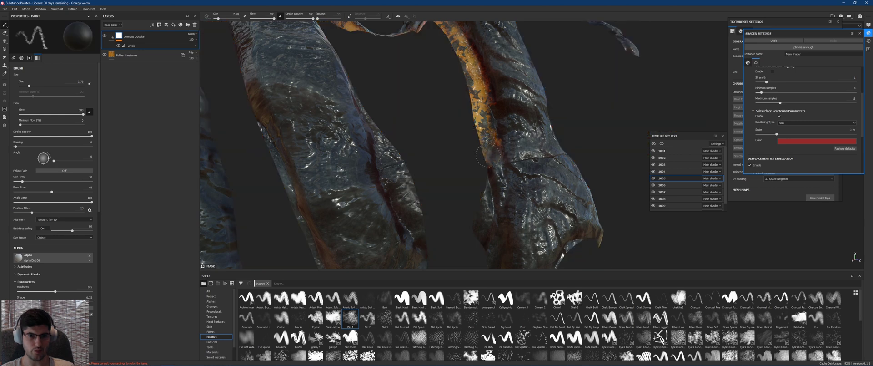
key("x")
key("alt+q")
key("alt+q")
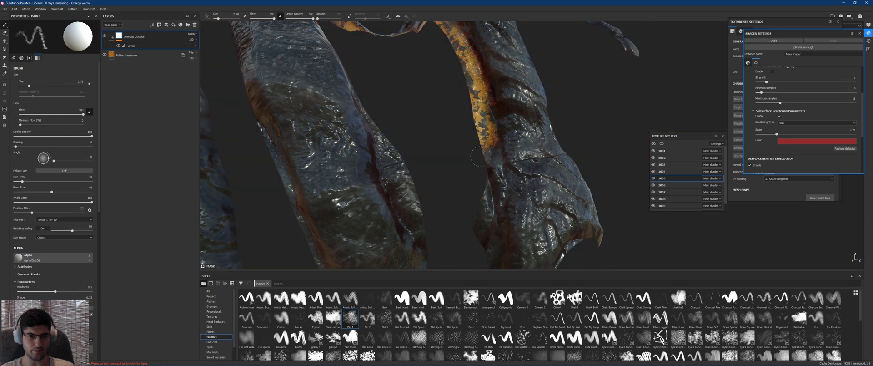
key("alt+q")
right_click_drag(515, 181, 459, 181, "alt")
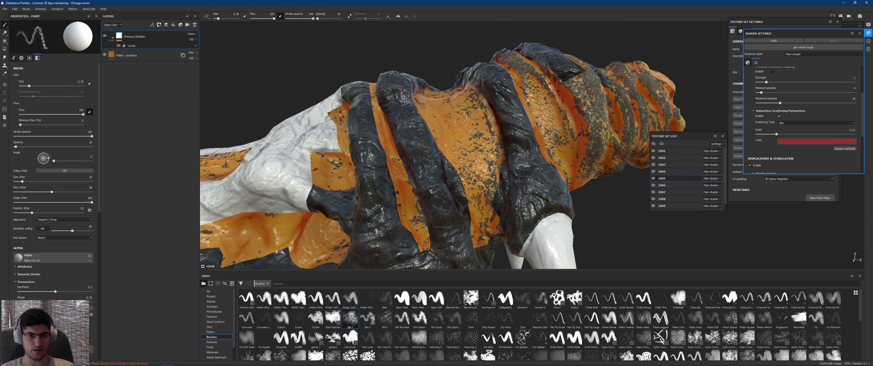
Copy the Ominous Obsidian layer from texture set 1005 and paste it above the folder instance in texture set 1007
right_click(137, 37)
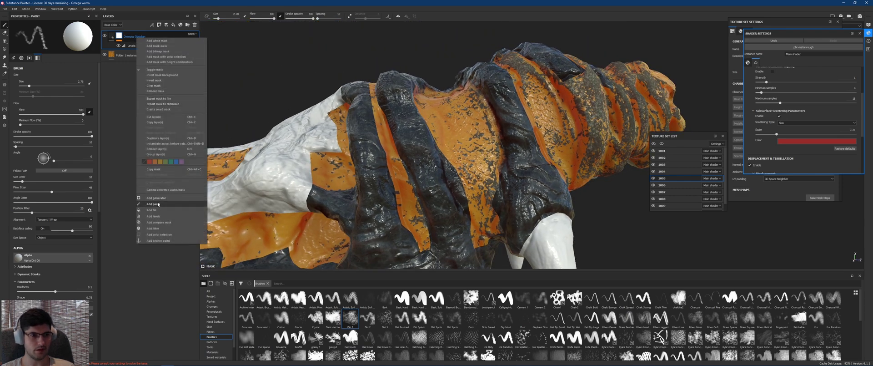
left_click(165, 122)
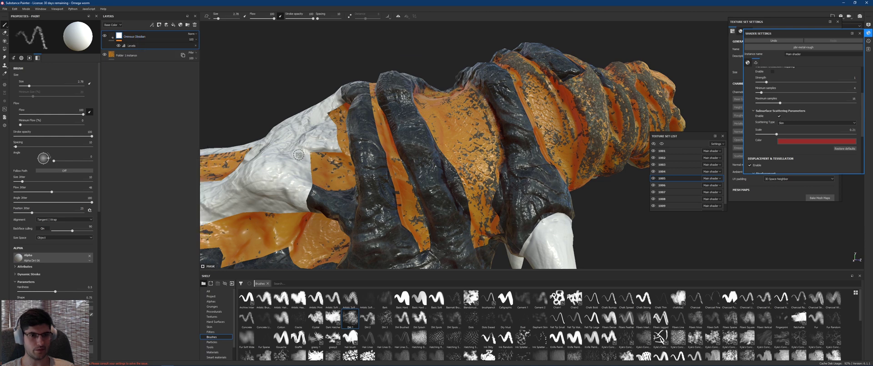
right_click(471, 152, "ctrl+alt")
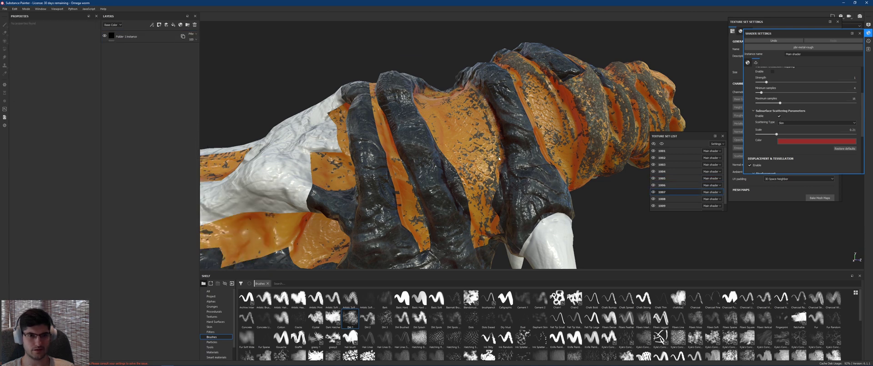
left_click(144, 39)
key("ctrl+v")
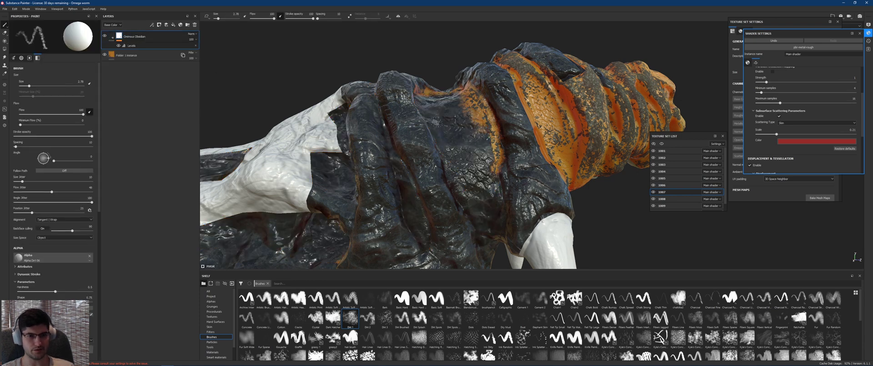
left_click_drag(469, 155, 501, 164, "alt")
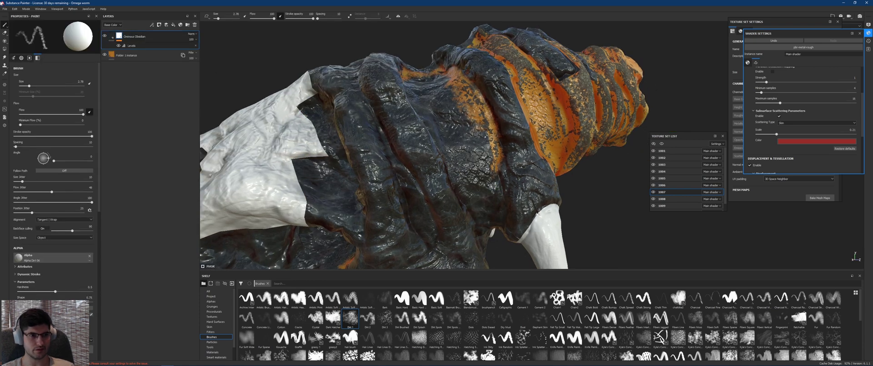
Replace the pasted obsidian layer's mask in texture set 1007 with a black mask and check the set's areas between the strips
right_click(114, 35)
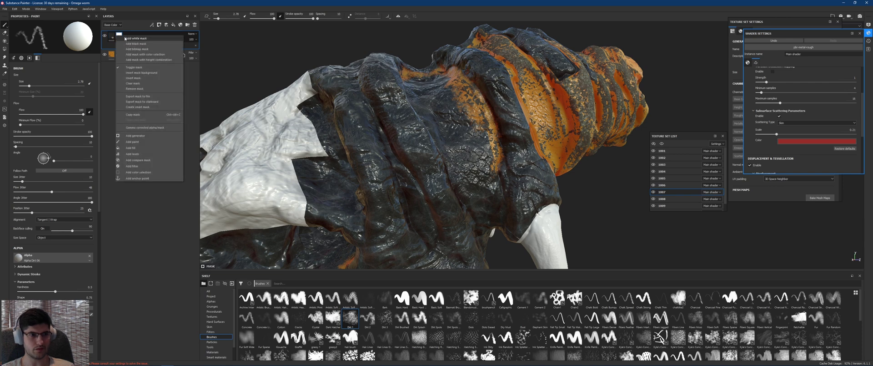
left_click(177, 100)
scroll(489, 169, "up", 4)
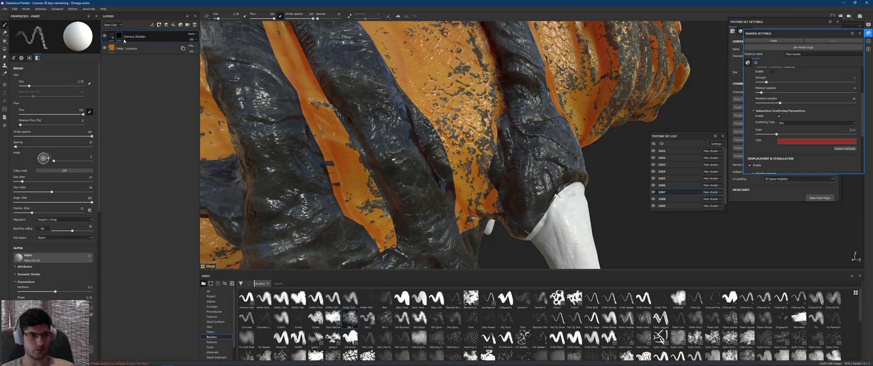
key("alt+q")
key("alt+q")
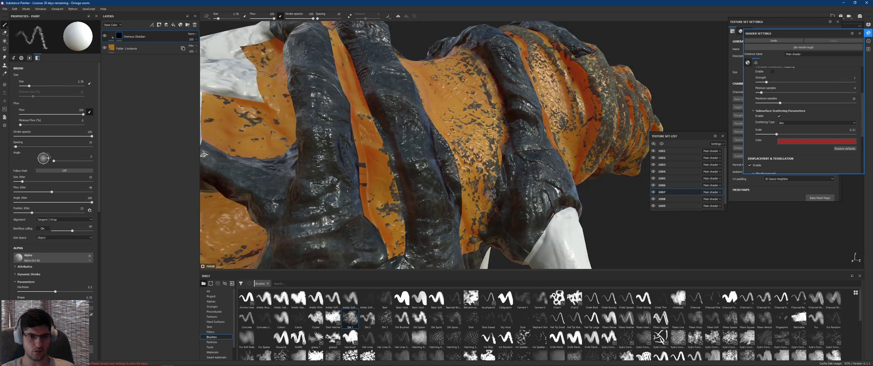
Switch to texture set 1005 and isolate it to examine its obsidian mask, then show all texture sets again
right_click(385, 105, "ctrl+alt")
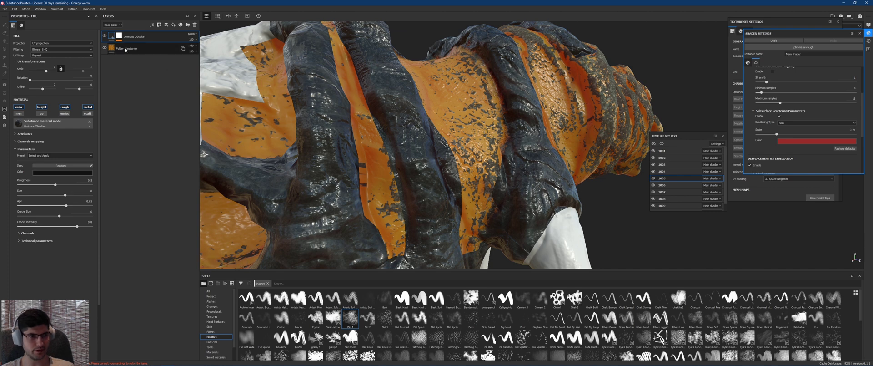
key("alt+q")
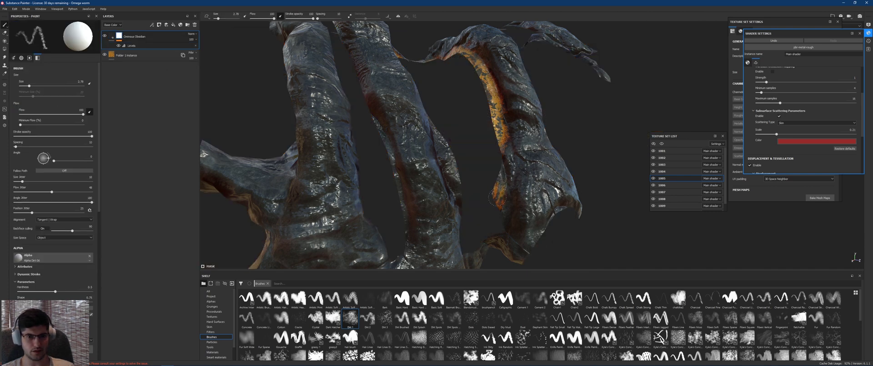
key("alt+q")
key("x")
key("alt+q")
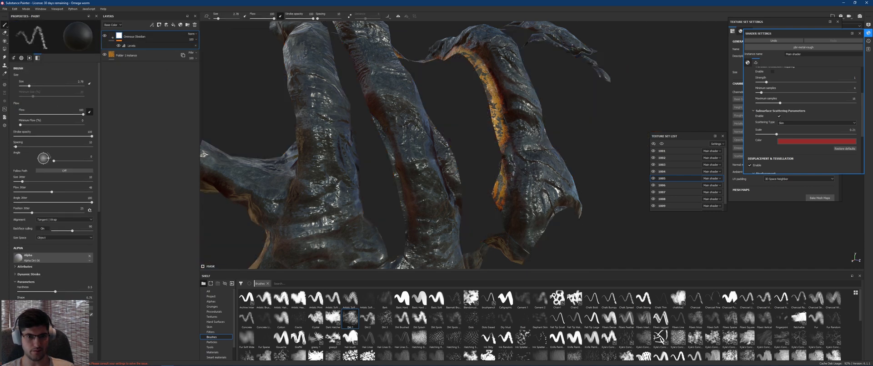
key("alt+q")
key("x")
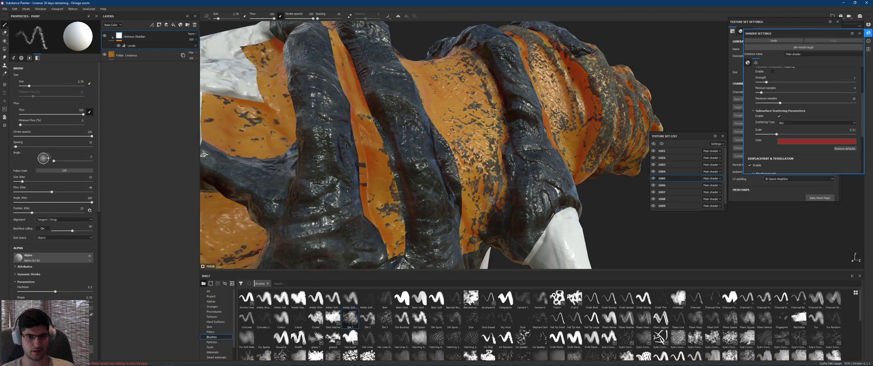
Select the obsidian mask in texture set 1007, isolate that set, and paint obsidian onto the lower edge of the orange skin beside the strip
key("ctrl+z")
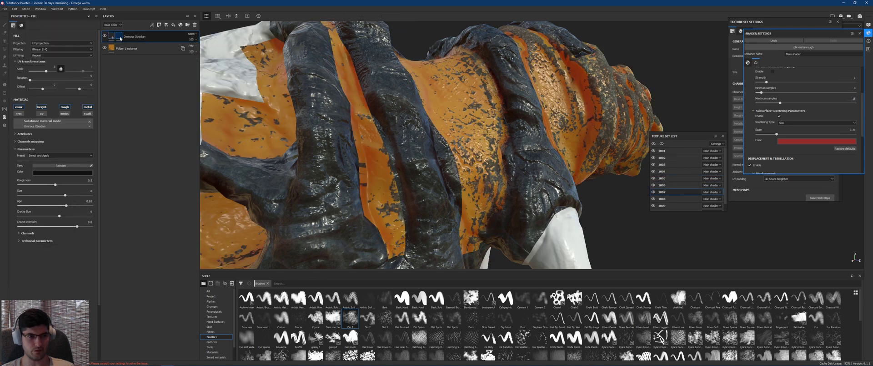
key("1")
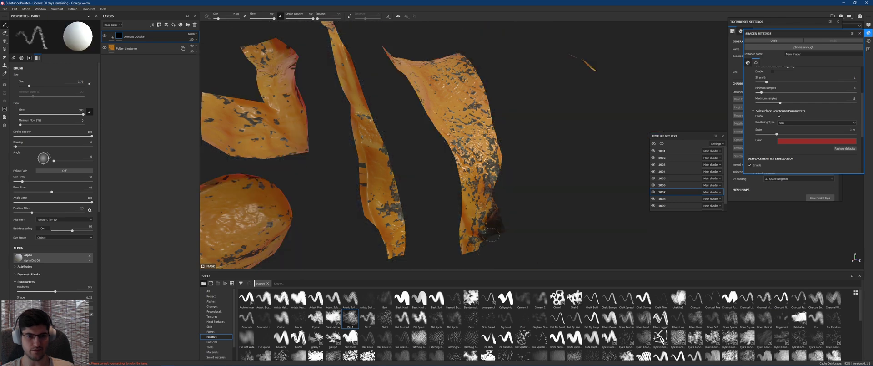
key("x")
scroll(538, 221, "down", 3)
left_click_drag(539, 221, 568, 205, "alt")
scroll(569, 205, "up", 2)
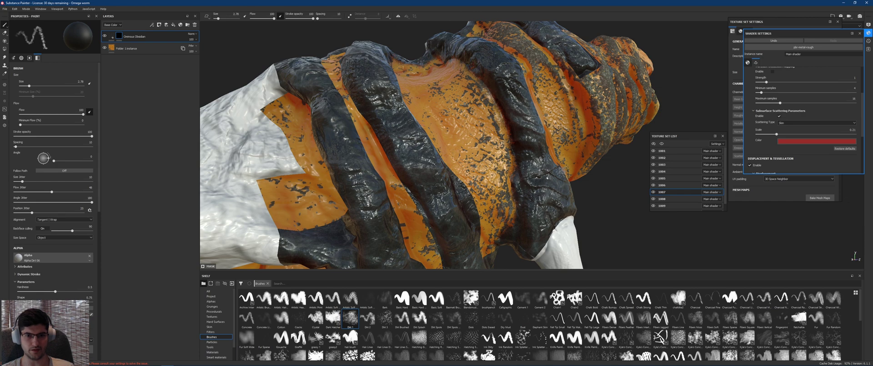
Examine the border between the orange skin and the obsidian strip above the white horn, and select texture set 1005
scroll(542, 175, "up", 2)
left_click_drag(541, 175, 554, 171, "alt")
middle_click_drag(554, 171, 450, 149, "alt")
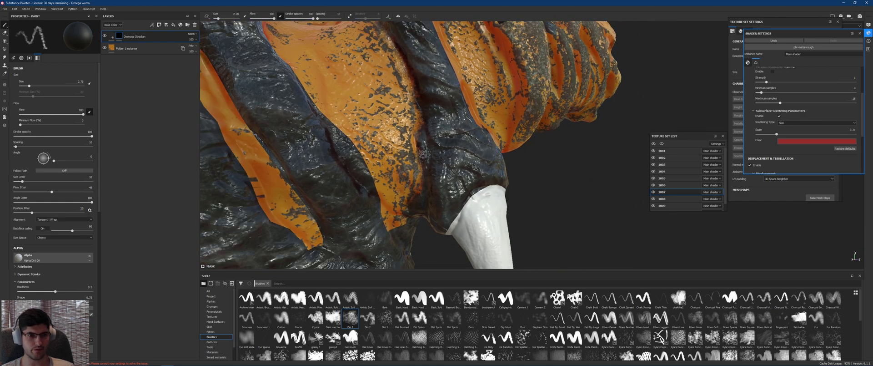
right_click(463, 143, "ctrl+alt")
left_click_drag(463, 143, 443, 107, "alt")
middle_click_drag(443, 108, 471, 158, "alt")
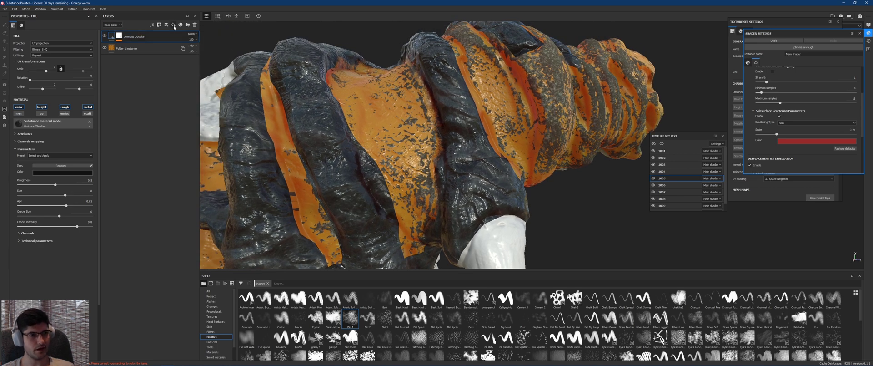
Add a paint layer above the obsidian layer and set its blending mode to Passthrough for the Base Color and Height channels
left_click(165, 25)
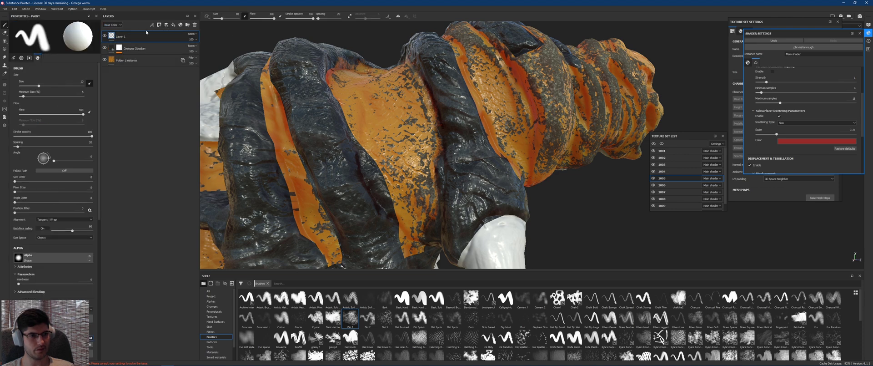
left_click(192, 33)
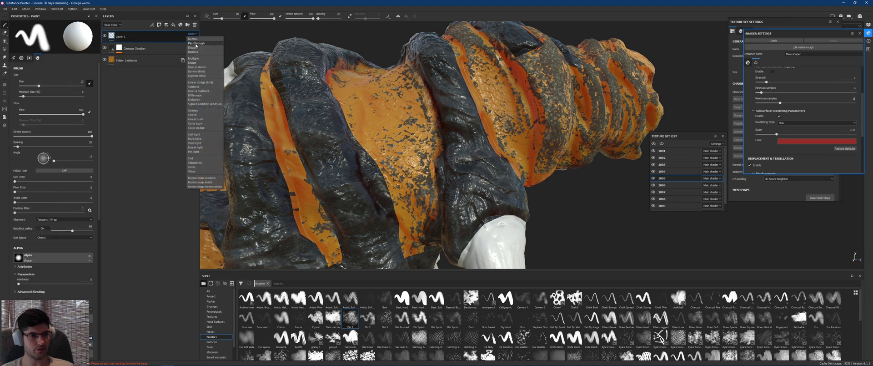
left_click(196, 44)
left_click(112, 25)
left_click(110, 34)
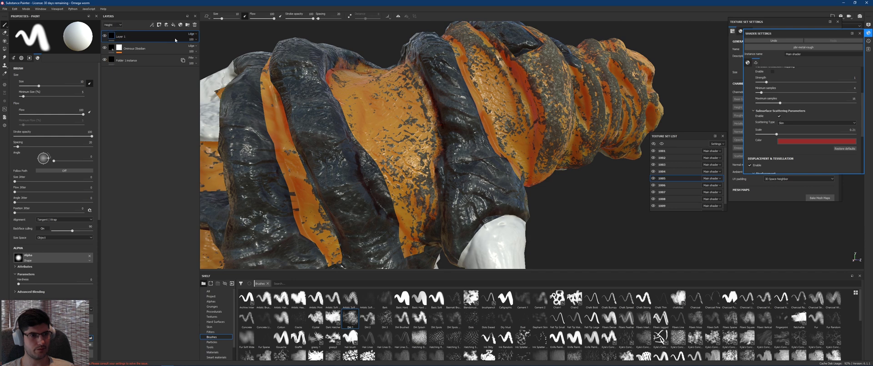
left_click(192, 34)
left_click(196, 44)
Set the new paint layer's blending mode to Passthrough for the Roughness, Metallic and Normal channels
left_click(120, 25)
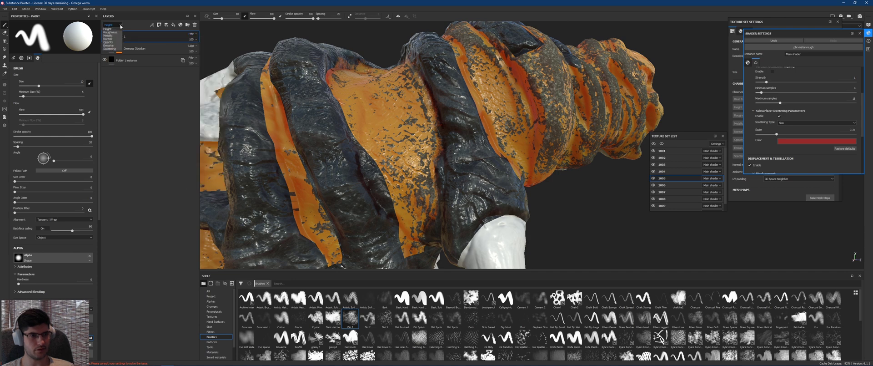
left_click(110, 32)
left_click(192, 34)
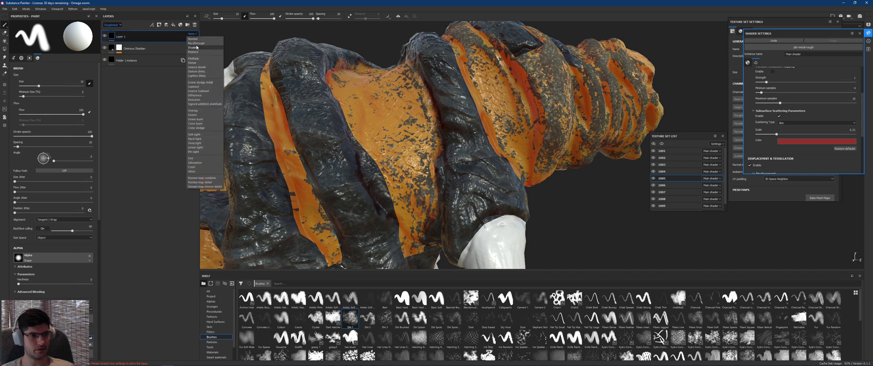
left_click(197, 47)
left_click(112, 25)
left_click(111, 33)
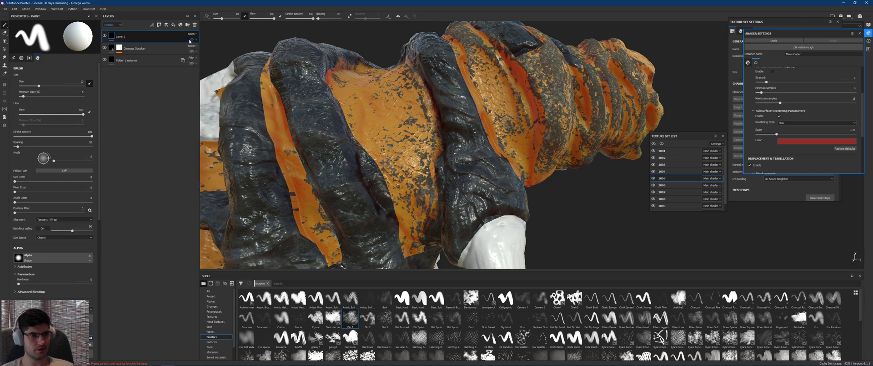
left_click(193, 34)
left_click(196, 44)
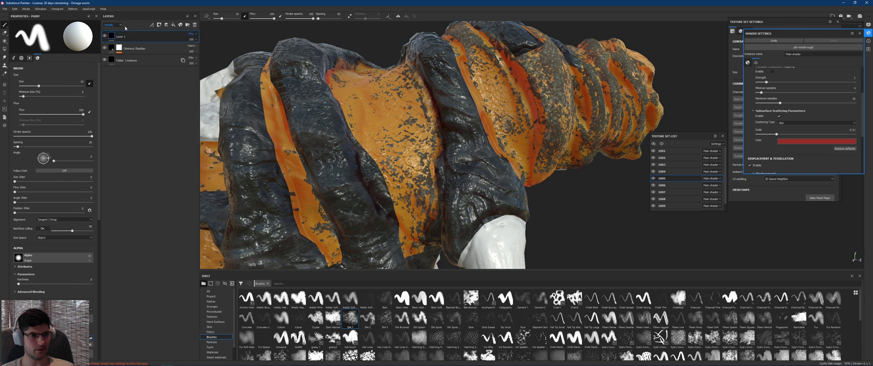
left_click(112, 25)
left_click(113, 42)
left_click(191, 34)
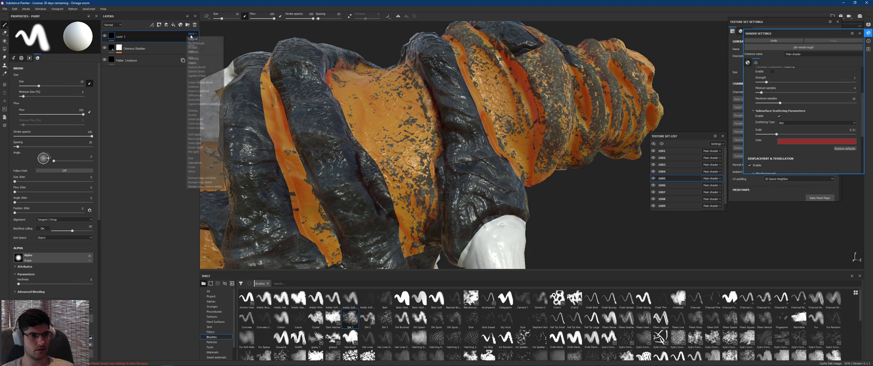
left_click(196, 44)
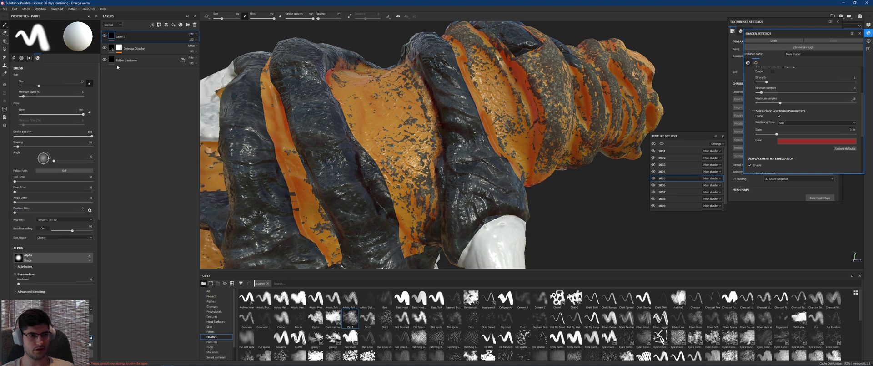
Use the Clone tool on the new layer to clone obsidian surface over parts of the strip above the white horn
left_click(4, 56)
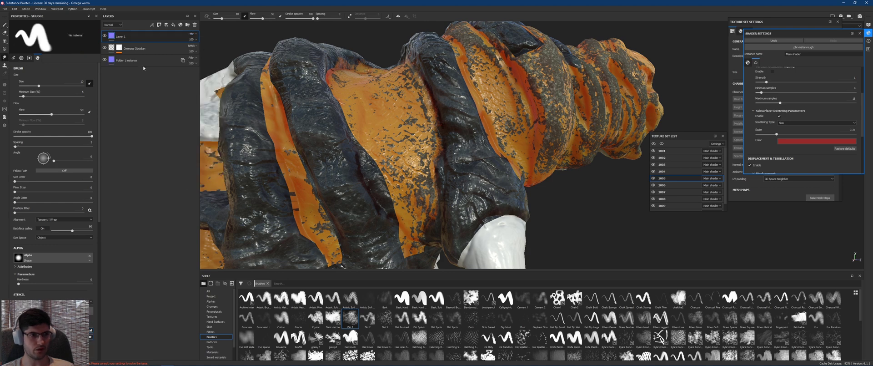
left_click(4, 65)
scroll(474, 128, "down", 2)
scroll(473, 128, "up", 3)
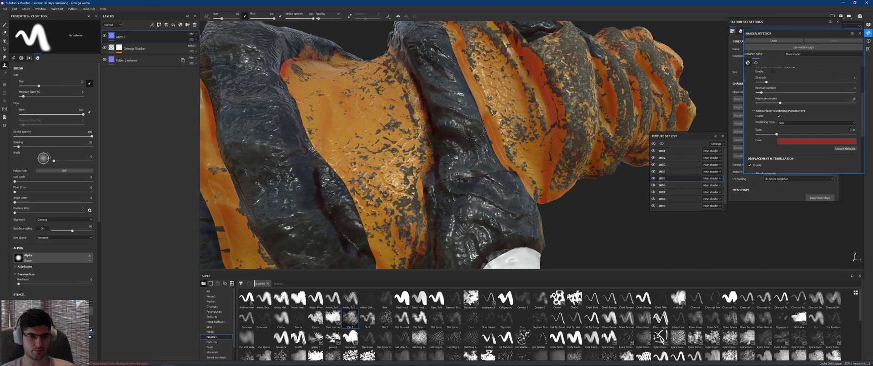
scroll(470, 140, "up", 3)
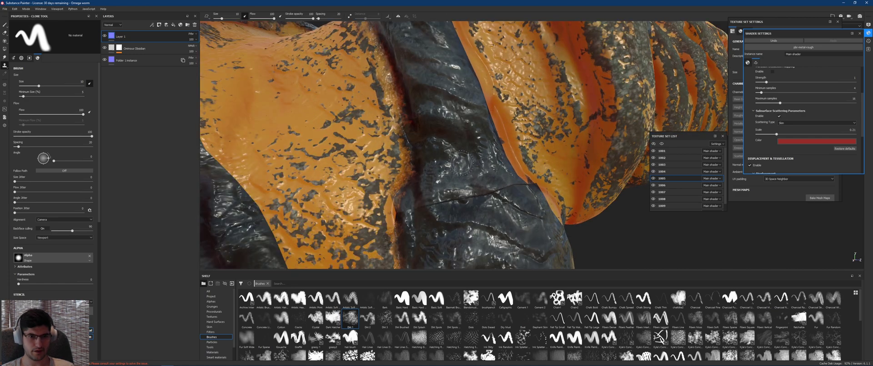
mouse_move(422, 208)
left_mouse_down()
mouse_move(435, 204)
mouse_move(413, 211)
left_mouse_up()
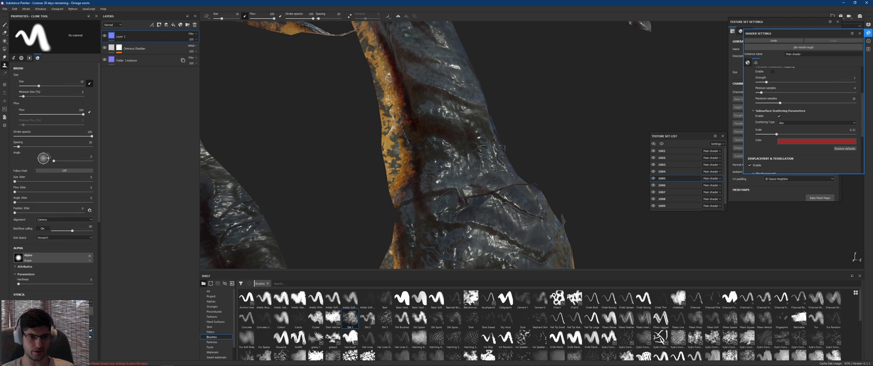
left_click_drag(471, 197, 463, 172, "alt")
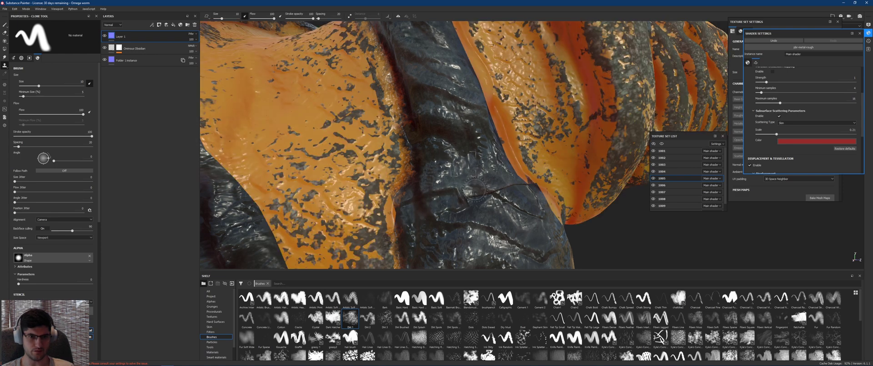
mouse_move(464, 198)
left_mouse_down()
mouse_move(515, 179)
mouse_move(483, 169)
left_mouse_up()
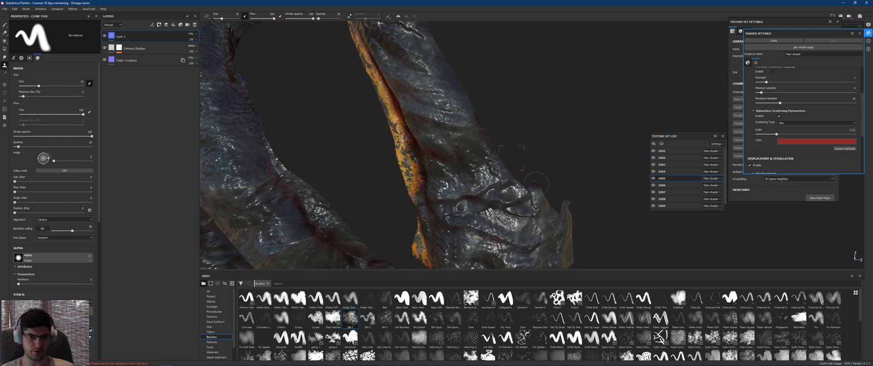
left_click_drag(536, 184, 472, 187, "alt")
mouse_move(459, 216)
left_mouse_down()
mouse_move(526, 212)
mouse_move(510, 220)
mouse_move(534, 200)
mouse_move(503, 171)
left_mouse_up()
scroll(535, 200, "down", 3)
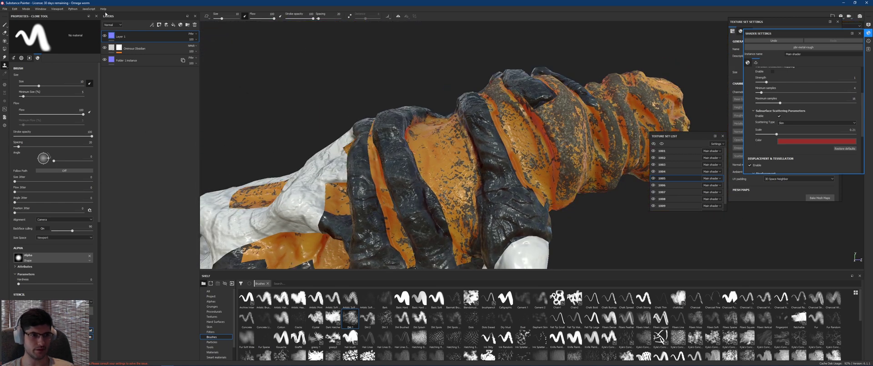
Disable the height channel of the obsidian fill layer
left_click(111, 48)
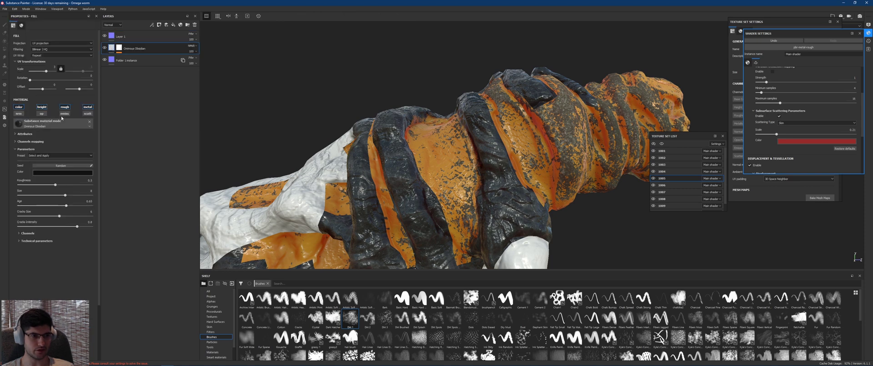
left_click(44, 107)
mouse_move(430, 163)
right_mouse_down("alt")
mouse_move(475, 170)
mouse_move(458, 129)
right_mouse_up("alt")
left_click_drag(488, 147, 530, 149, "alt")
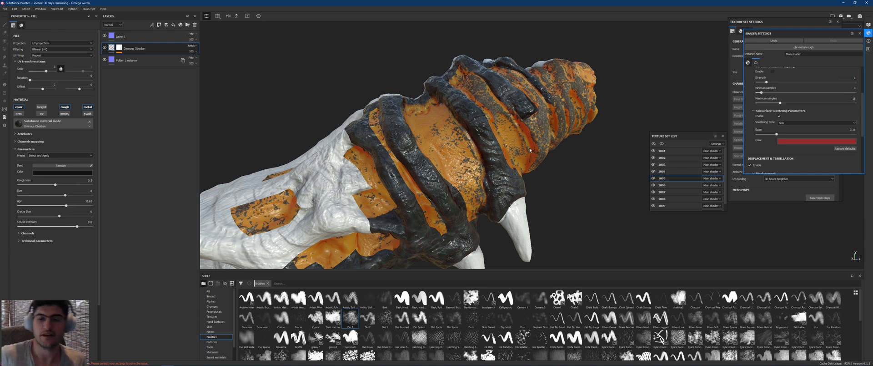
Examine the obsidian strips and the borders between texture sets from several angles with the obsidian height disabled
left_click_drag(530, 149, 613, 124, "alt")
right_click_drag(466, 224, 516, 229, "alt")
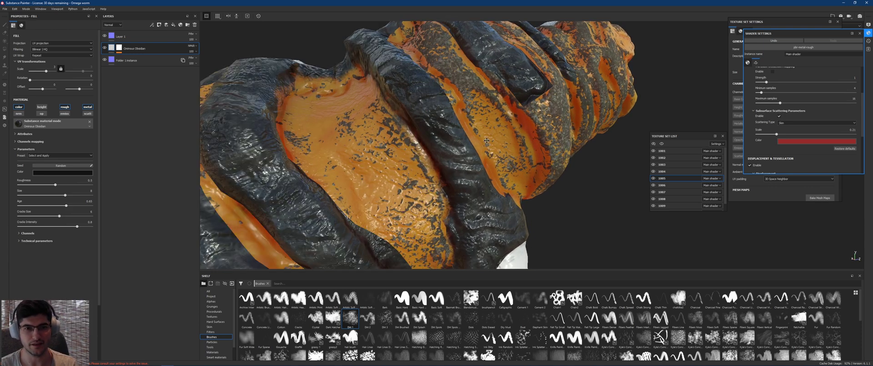
middle_click_drag(509, 91, 391, 153, "alt")
right_click_drag(391, 152, 416, 157, "alt")
left_click_drag(416, 158, 506, 123, "alt")
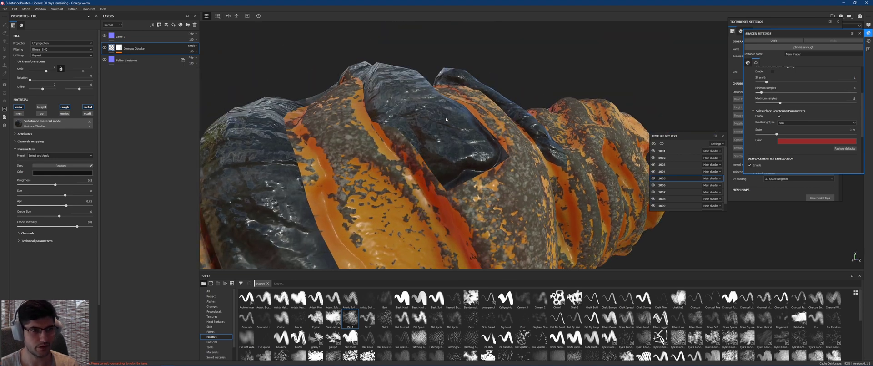
left_click_drag(446, 120, 432, 155, "alt")
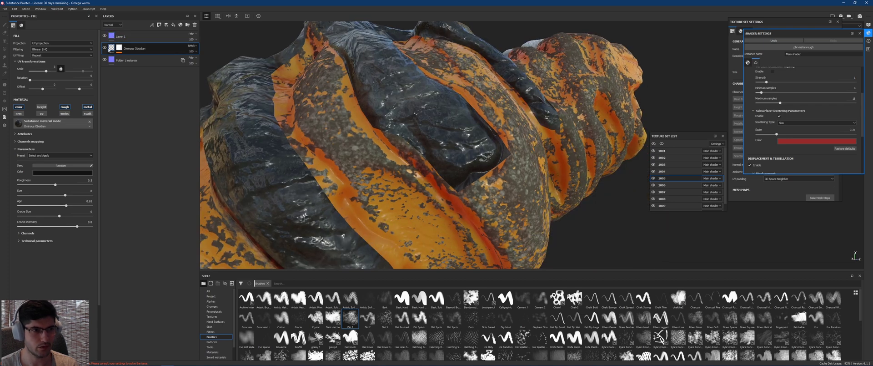
right_click_drag(409, 162, 403, 87, "alt")
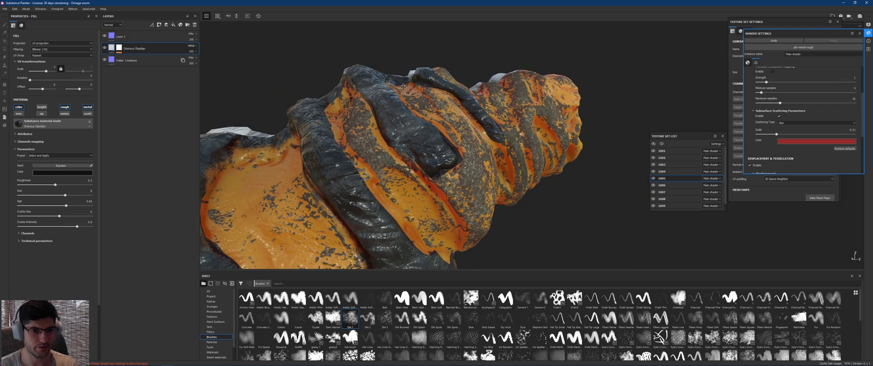
middle_click_drag(403, 87, 392, 23, "alt")
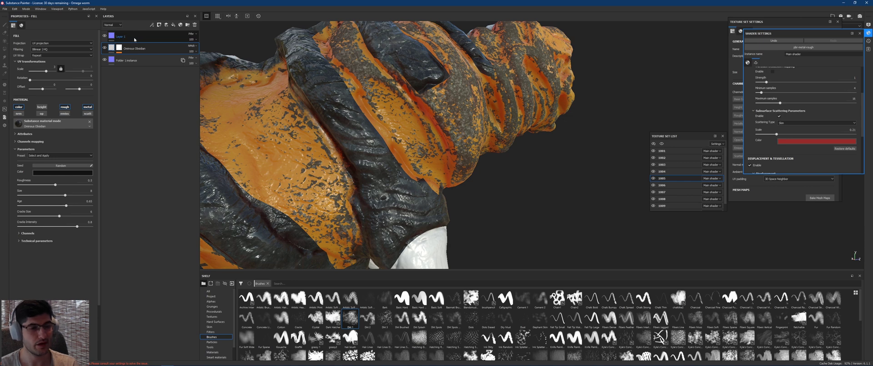
Hide the cloned paint layer and check the obsidian strips around the orange skin
left_click(104, 36)
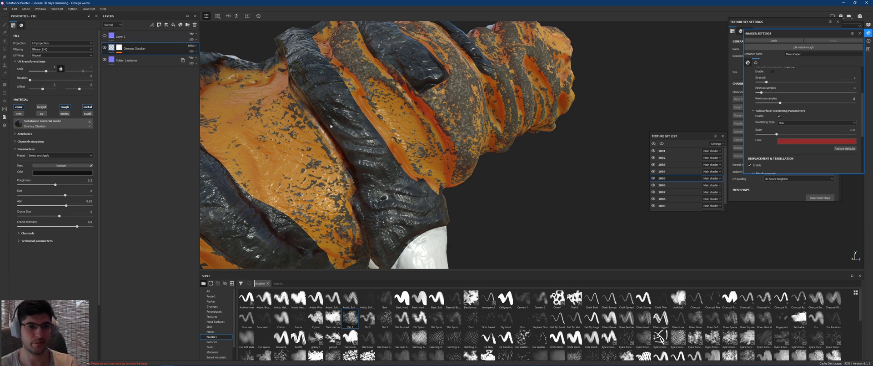
left_click_drag(331, 126, 451, 82, "alt")
left_click_drag(457, 116, 496, 123, "alt")
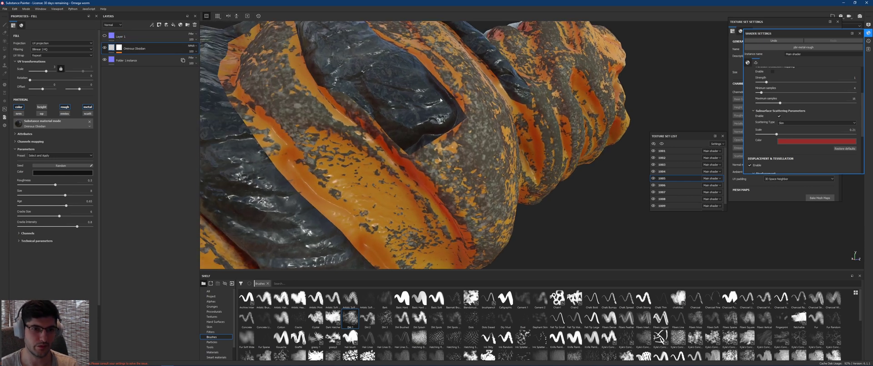
Select the obsidian mask, isolate the texture set, and paint the obsidian away at the lower tip of the short strip
left_click(119, 49)
left_click_drag(409, 140, 429, 140)
key("alt+q")
key("alt+q")
key("alt+q")
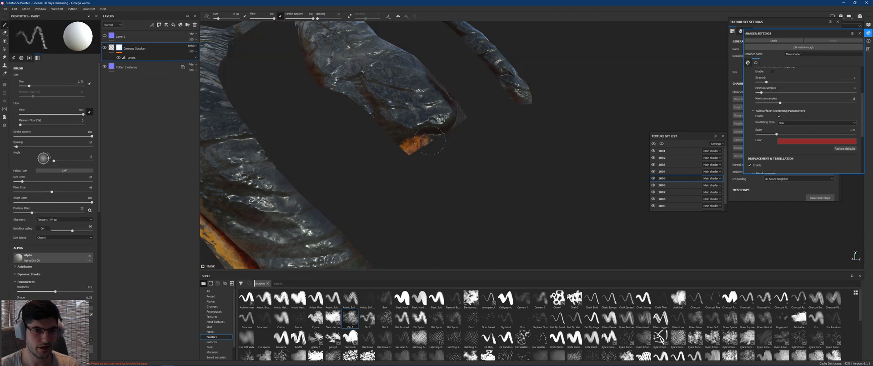
left_click(429, 140)
key("alt+q")
mouse_move(422, 117)
left_mouse_down("alt")
mouse_move(473, 123)
mouse_move(454, 109)
mouse_move(475, 116)
mouse_move(402, 152)
mouse_move(388, 133)
left_mouse_up("alt")
left_click_drag(457, 122, 443, 99)
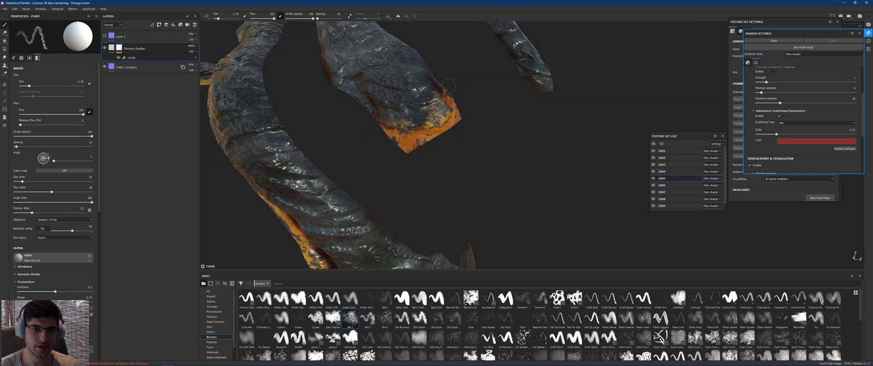
Refine the obsidian mask around the short strip's tip by alternating between black and white paint
key("x")
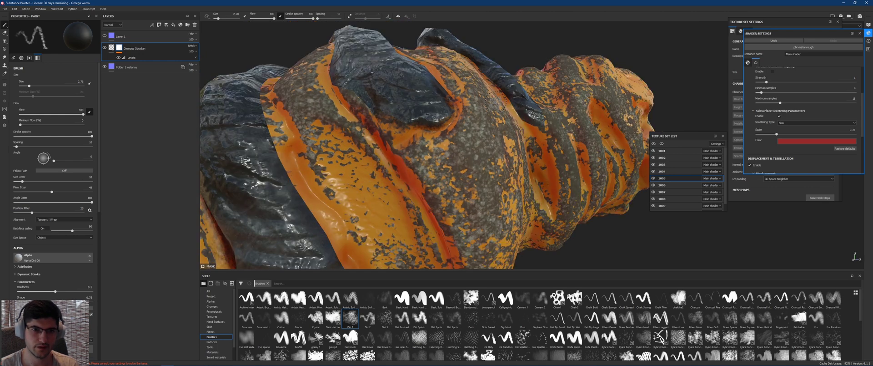
left_click_drag(462, 114, 467, 105, "alt")
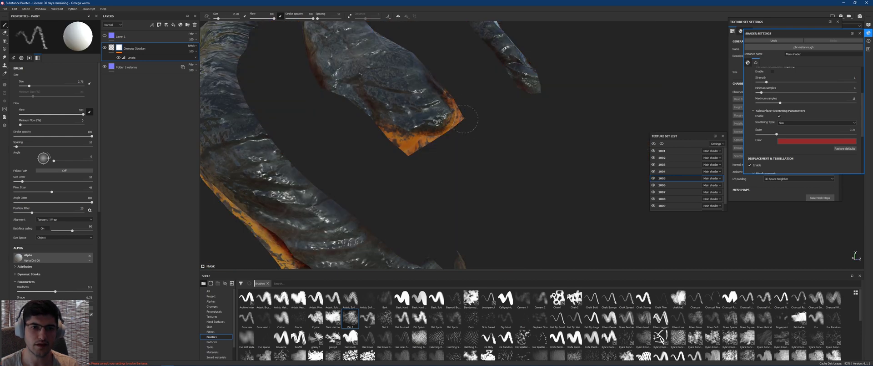
key("x")
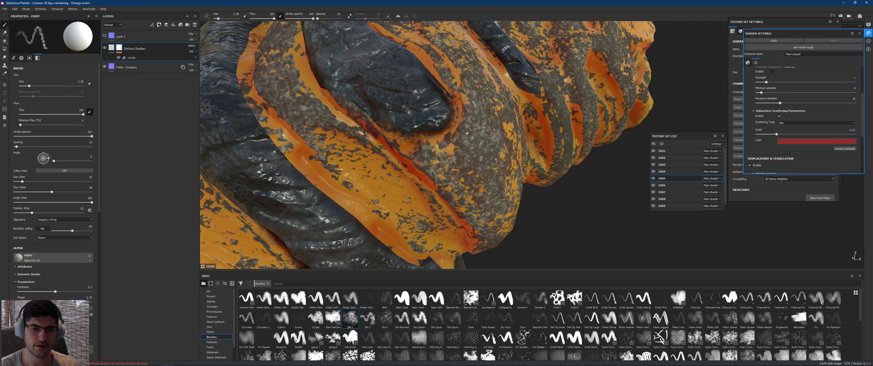
left_click_drag(495, 136, 459, 127, "alt")
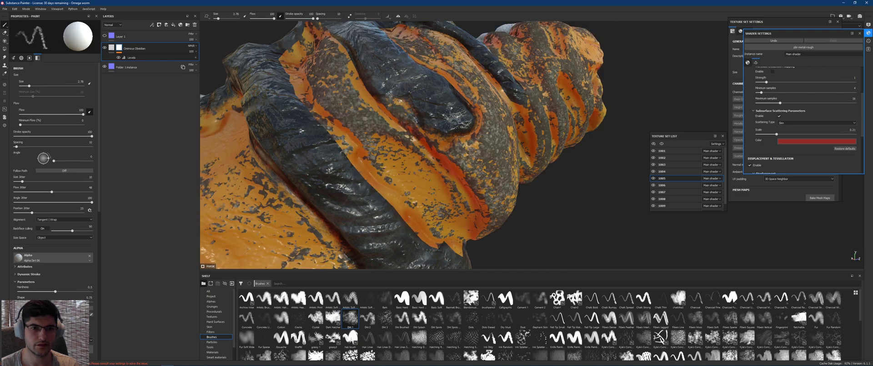
Inspect the blended obsidian strips from the creature's side, head and horn areas
left_click_drag(459, 105, 430, 72, "alt")
left_click_drag(429, 120, 382, 141, "alt")
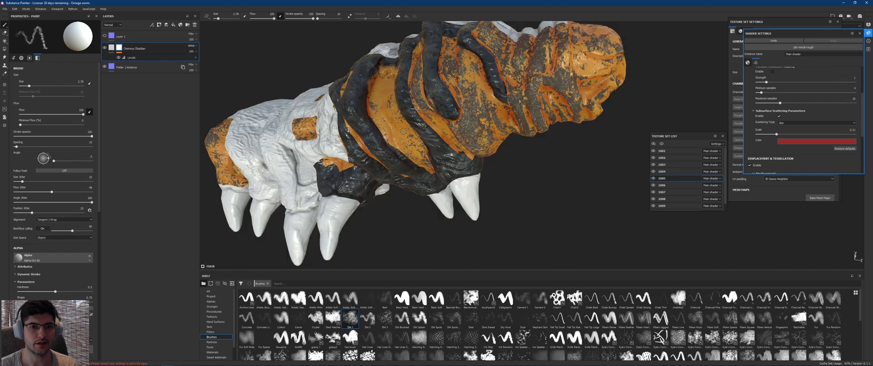
right_click_drag(382, 141, 475, 73, "alt")
middle_click_drag(476, 73, 439, 107, "alt")
left_click_drag(438, 106, 469, 98, "alt")
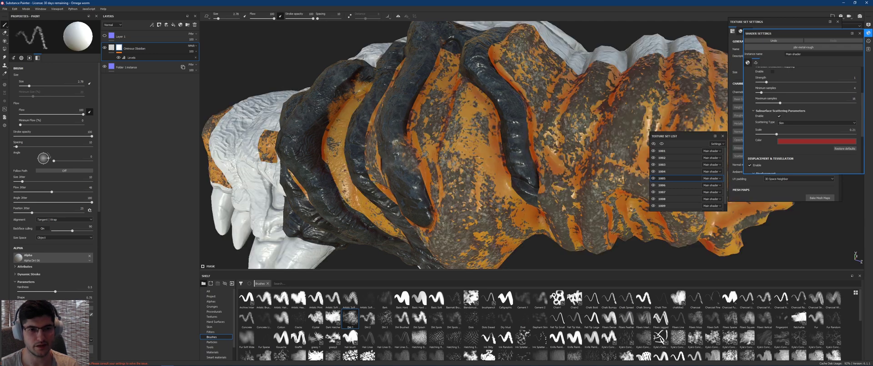
scroll(424, 154, "down", 3)
mouse_move(424, 155)
left_mouse_down("alt")
mouse_move(413, 143)
mouse_move(488, 113)
mouse_move(492, 134)
mouse_move(496, 97)
mouse_move(540, 128)
left_mouse_up("alt")
left_click_drag(464, 168, 528, 196, "alt")
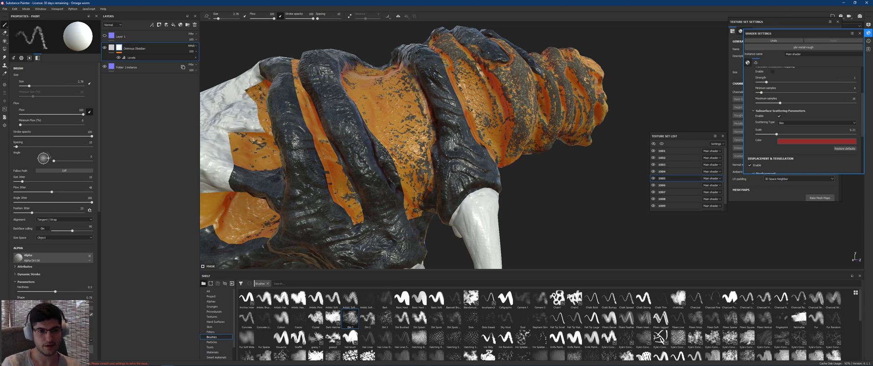
scroll(373, 139, "up", 2)
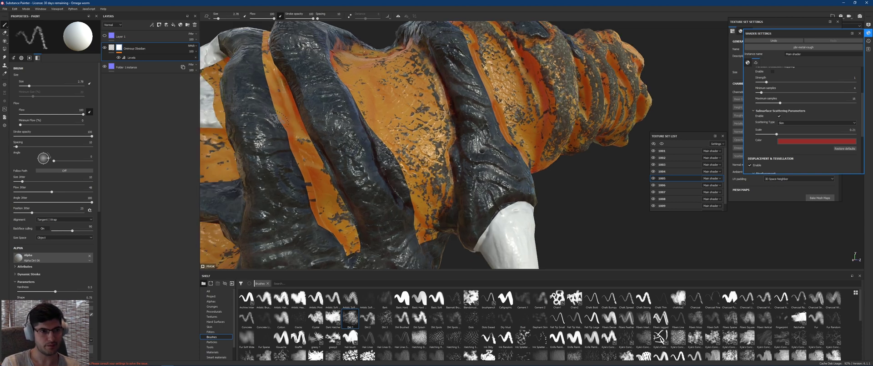
Isolate the texture set and refine the obsidian mask along the strip's edge beside the central orange skin patch, then show all sets again
key("alt+q")
mouse_move(404, 200)
left_mouse_down()
mouse_move(404, 186)
mouse_move(383, 162)
left_mouse_up()
key("alt+q")
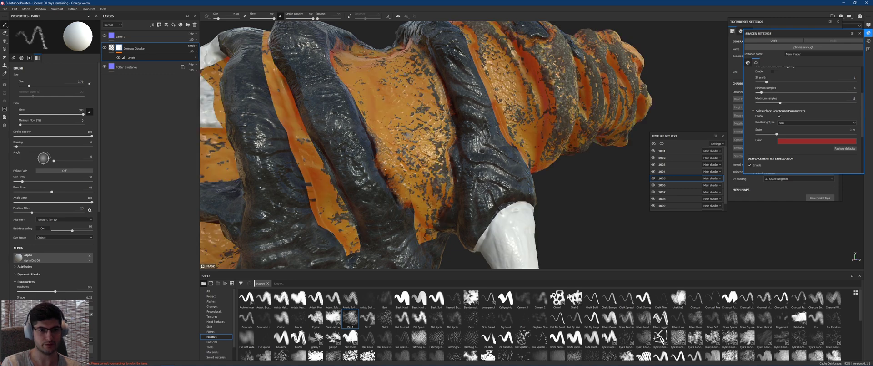
left_click_drag(406, 132, 385, 132, "alt")
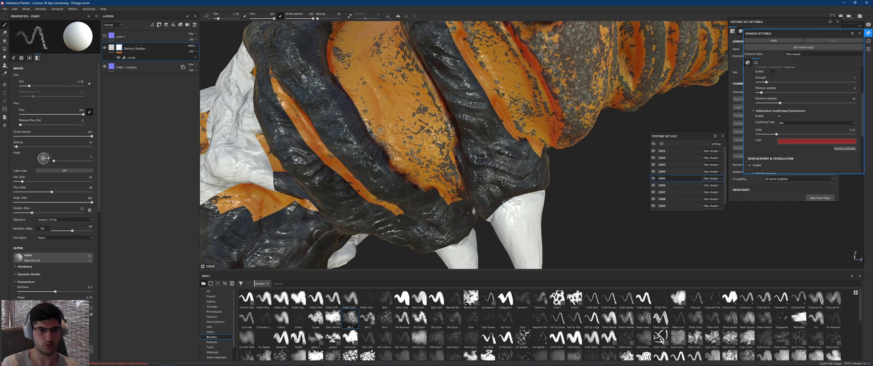
scroll(380, 137, "up", 2)
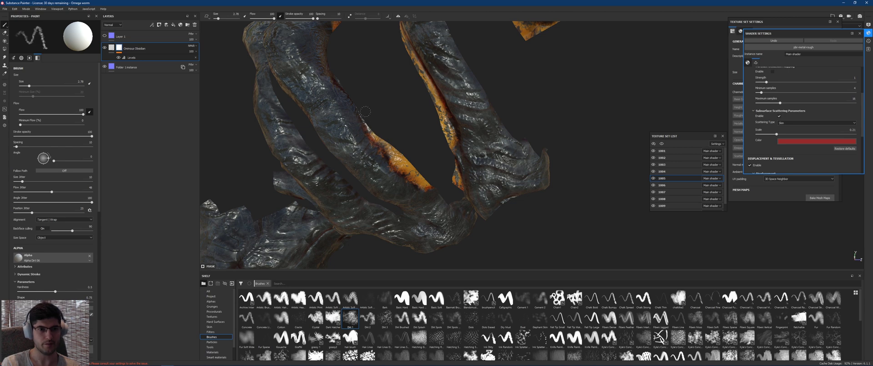
mouse_move(332, 73)
left_mouse_down()
mouse_move(373, 123)
mouse_move(373, 76)
left_mouse_up()
key("alt+q")
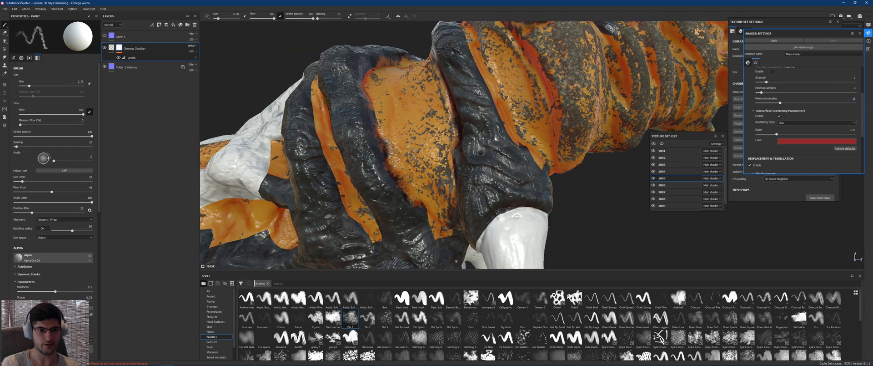
Compare the isolated texture set with the full creature and examine the blended obsidian strips from farther out
key("alt+q")
key("alt+q")
key("alt+q")
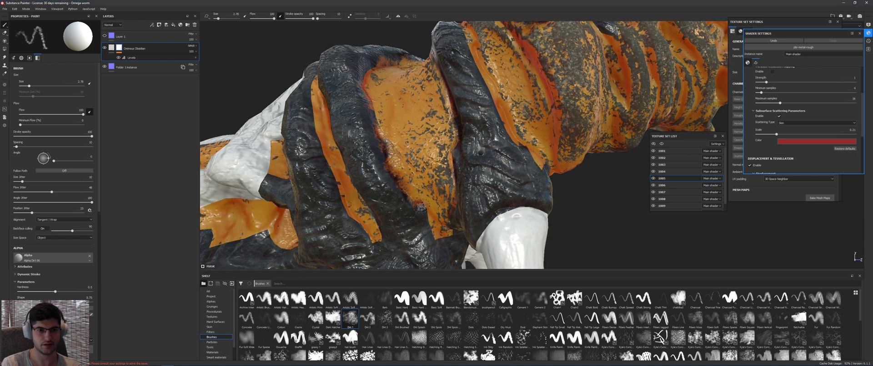
key("alt+q")
scroll(389, 159, "down", 3)
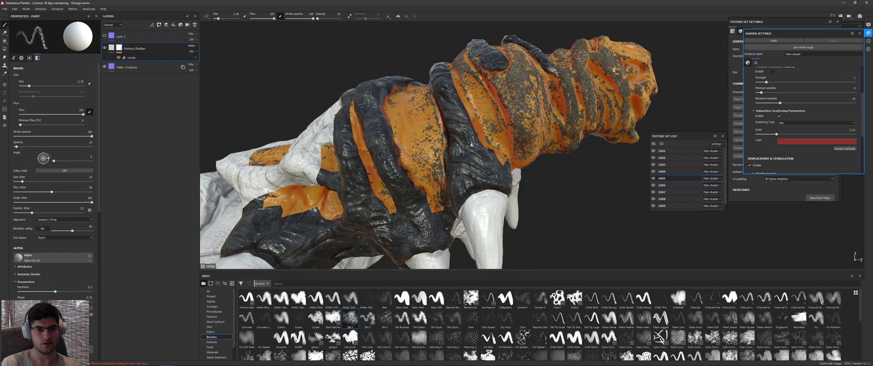
left_click_drag(389, 159, 410, 168, "alt")
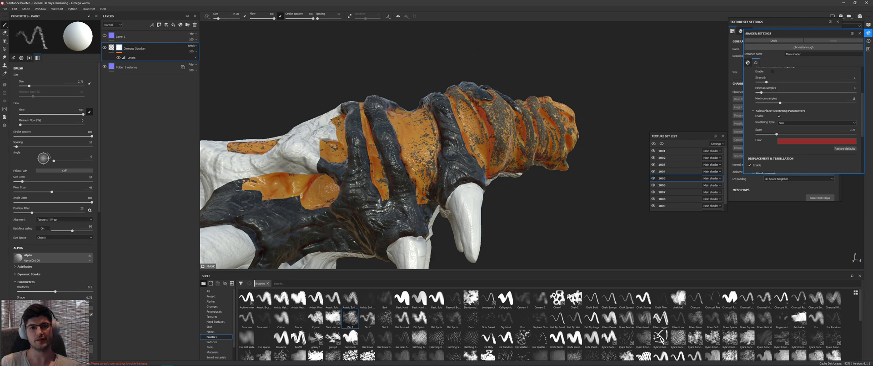